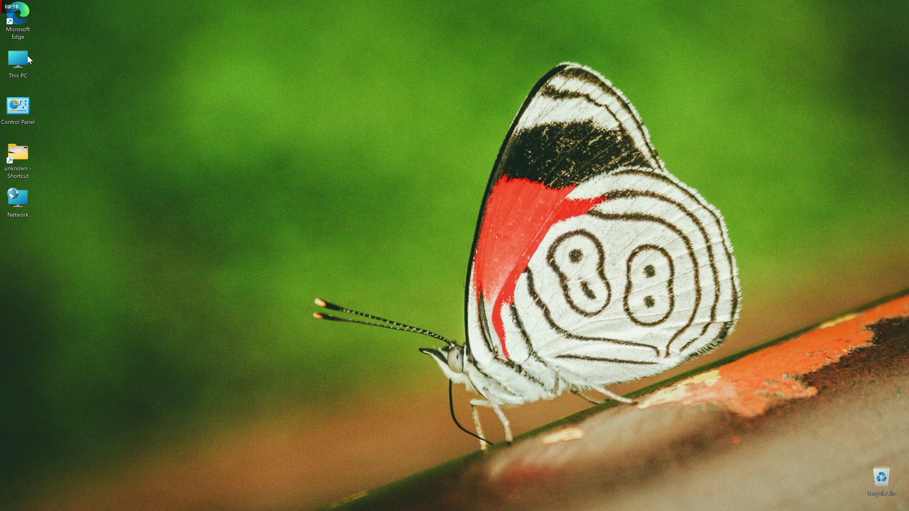
Step: Open This PC maximized and browse into Local Disk (C:), showing its seven folders
double_click(21, 61)
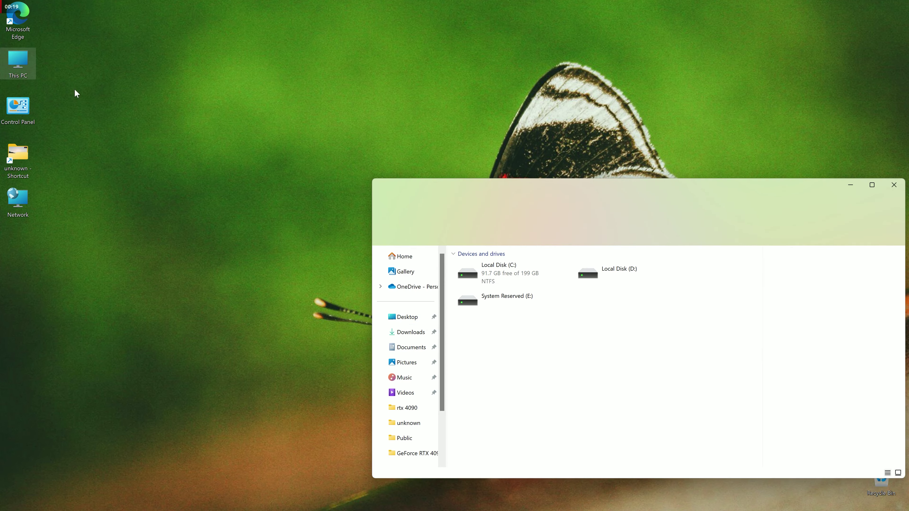
double_click(617, 187)
double_click(164, 102)
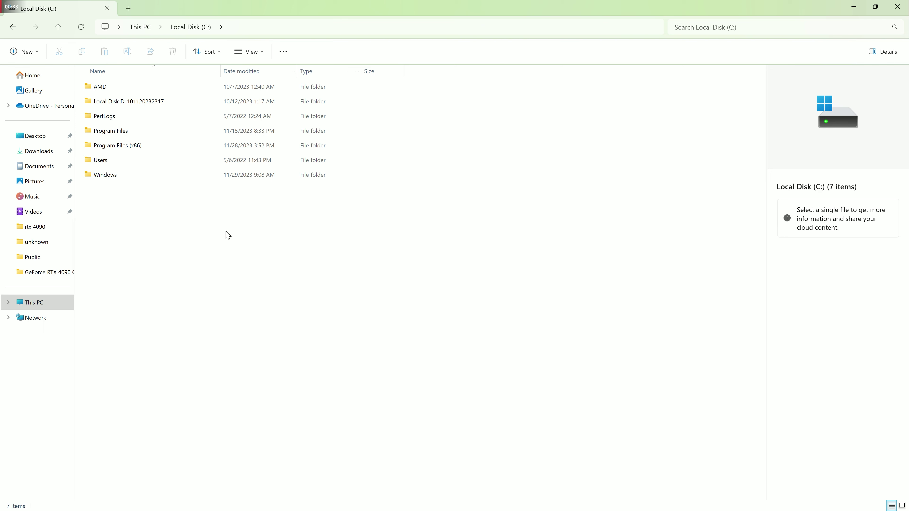
Step: Turn on Hidden items under View > Show so Local Disk (C:) lists 11 items
left_click(283, 51)
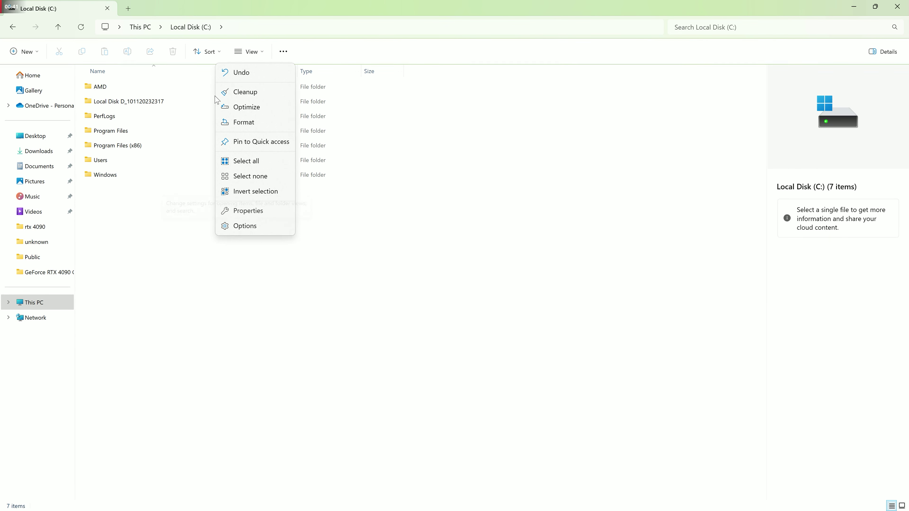
left_click(255, 52)
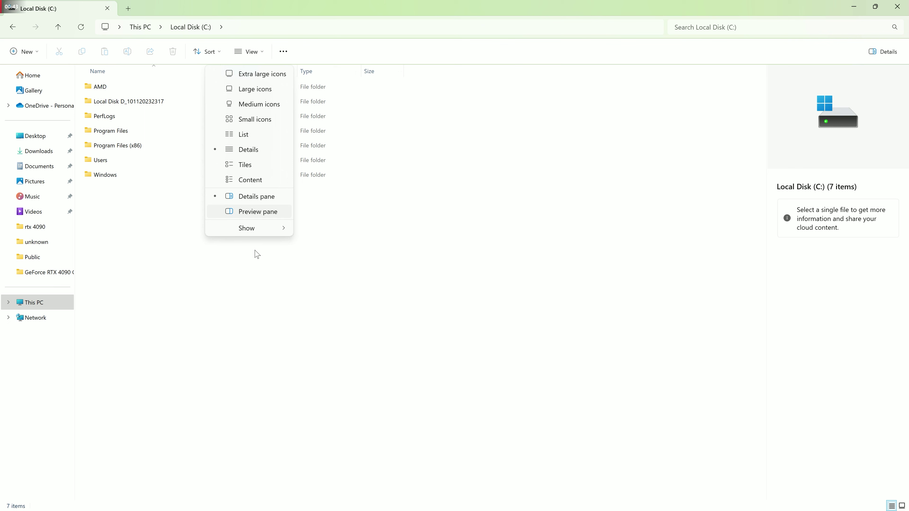
mouse_move(264, 231)
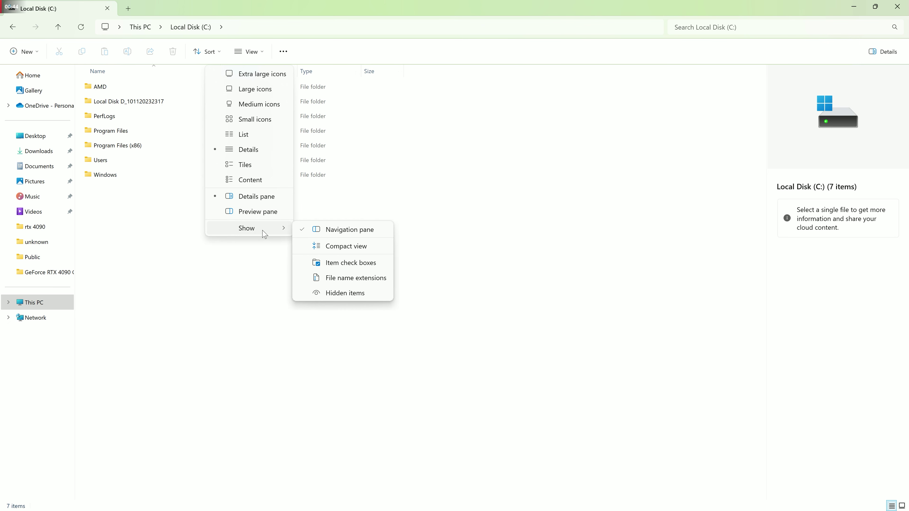
left_click(335, 293)
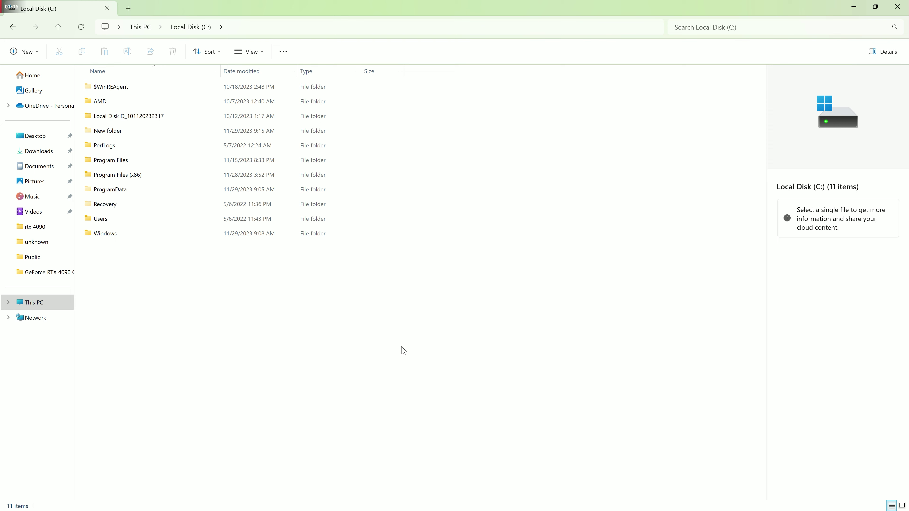
Step: In Folder Options, show hidden files and untick Hide empty drives, Hide extensions, and Hide protected OS files
left_click(284, 52)
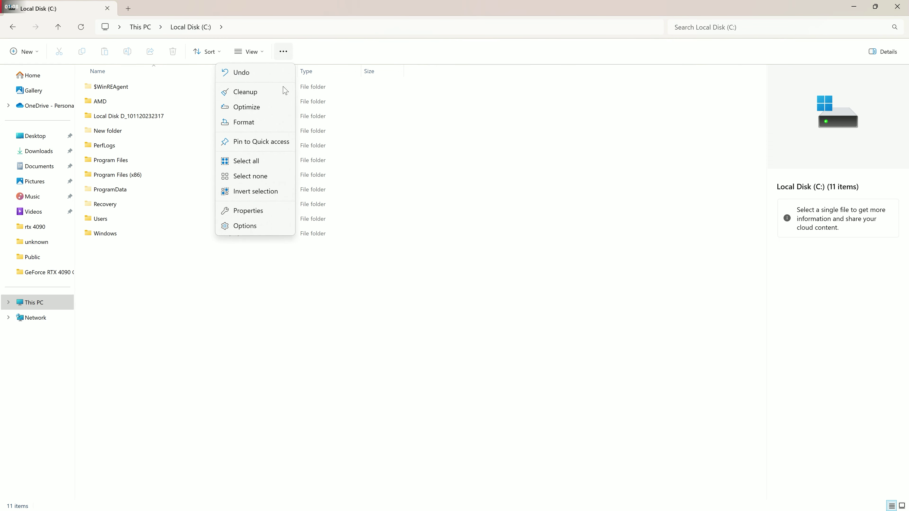
left_click(250, 225)
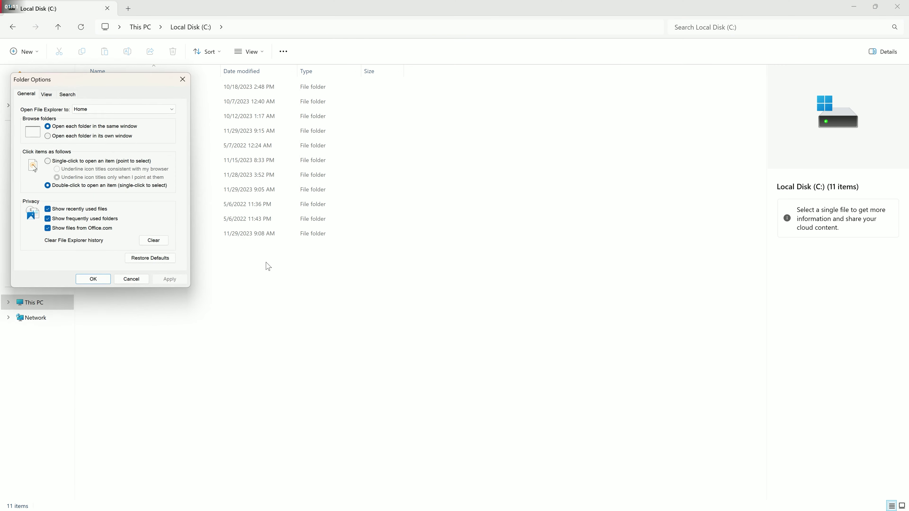
left_click_drag(63, 80, 427, 101)
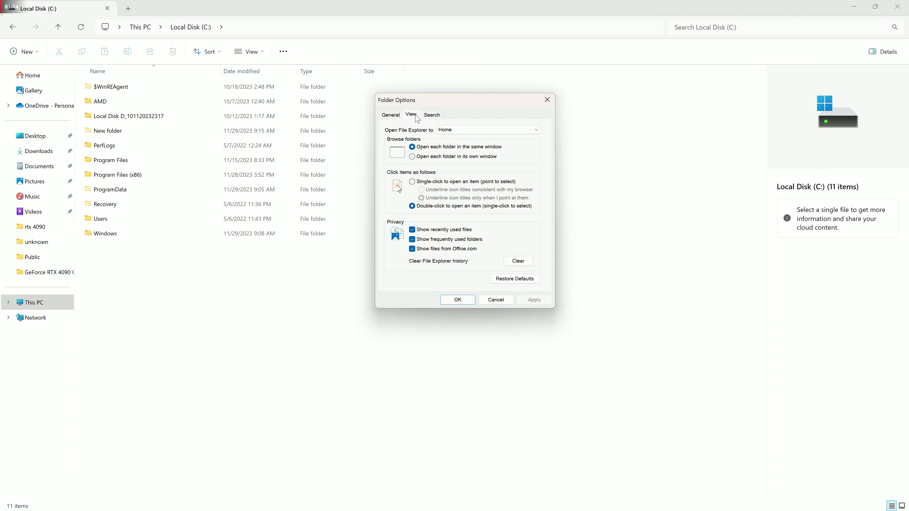
left_click(417, 119)
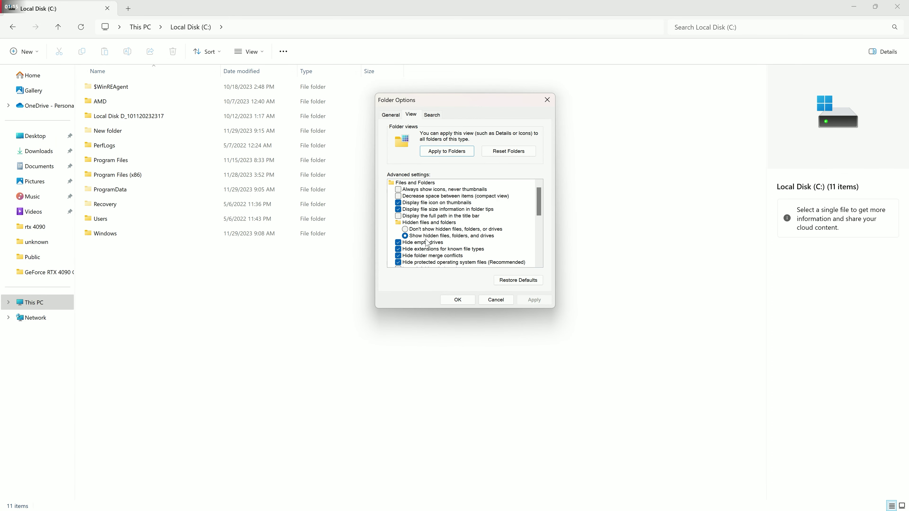
left_click(425, 229)
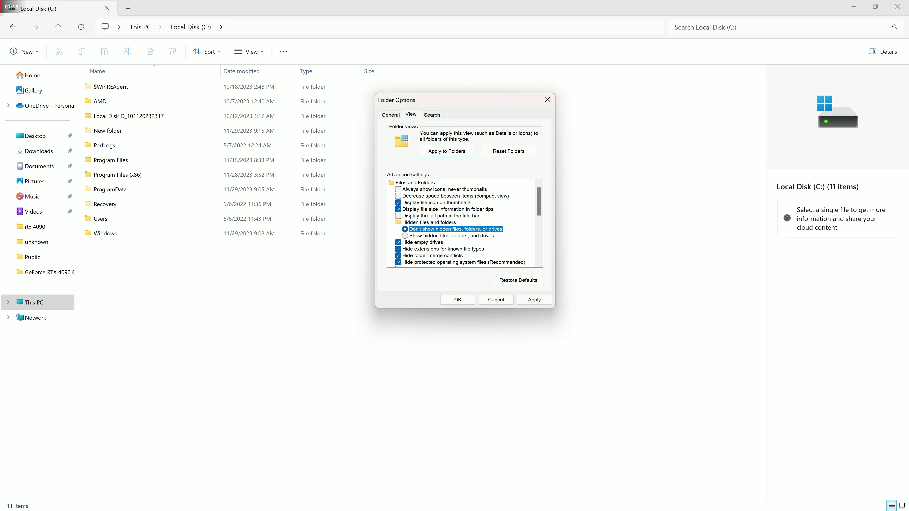
left_click(435, 236)
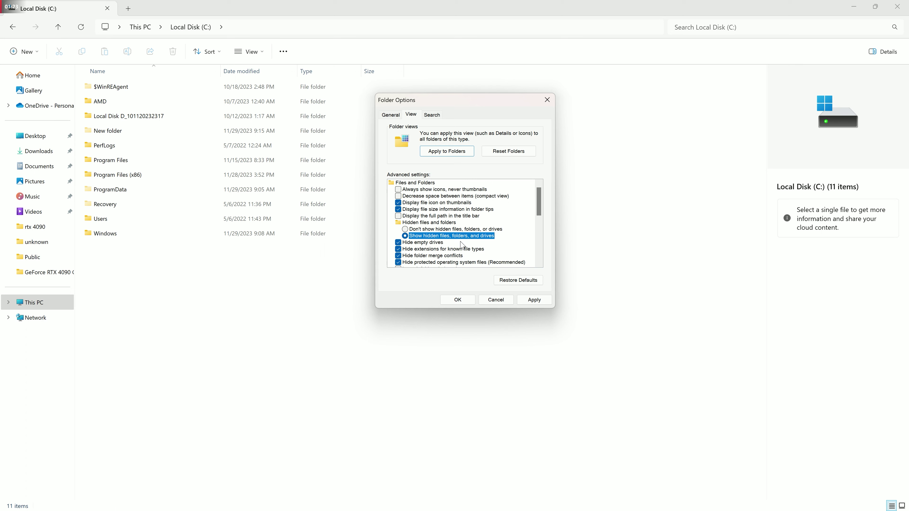
left_click(419, 243)
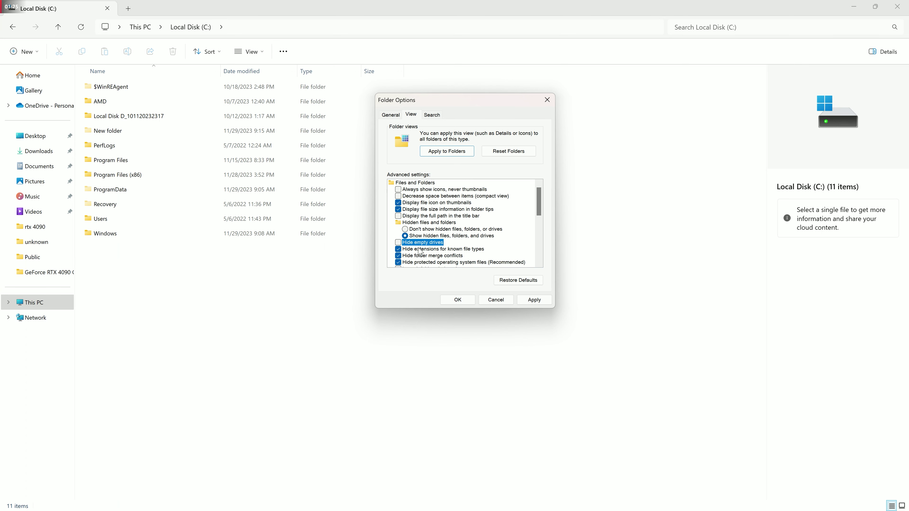
left_click(421, 250)
left_click(424, 262)
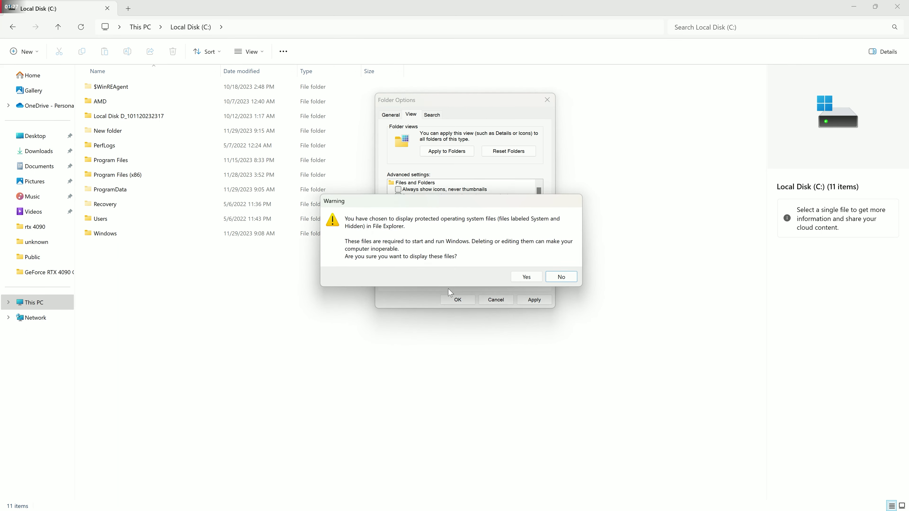
left_click(525, 277)
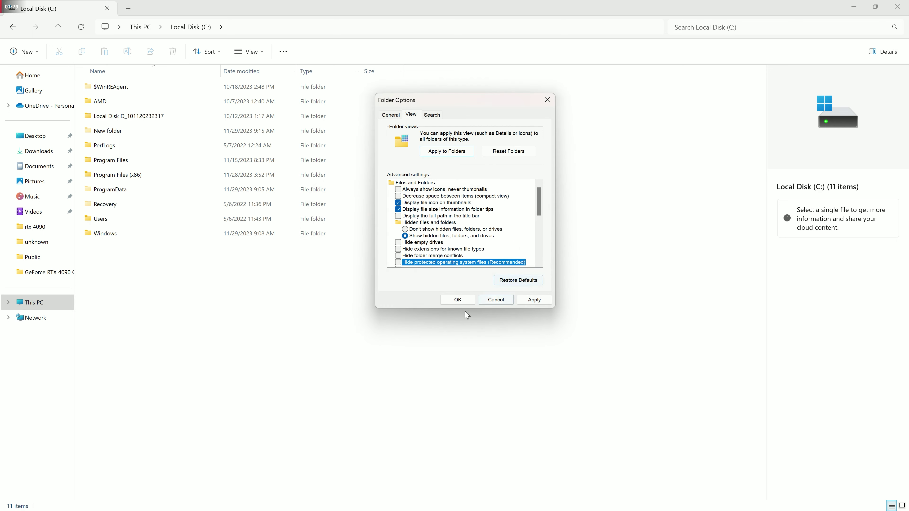
left_click(458, 300)
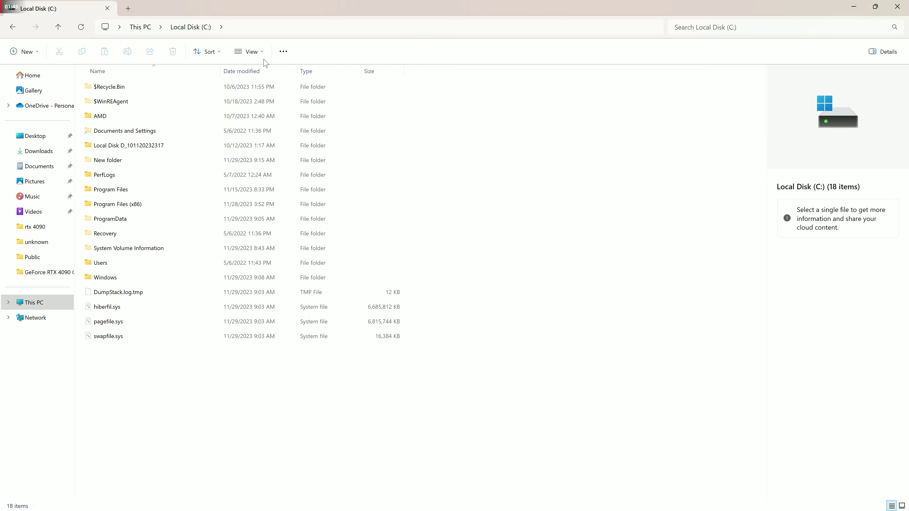
Step: In Folder Options' View tab, untick Display file icon on thumbnails and Display file size information in folder tips
left_click(283, 51)
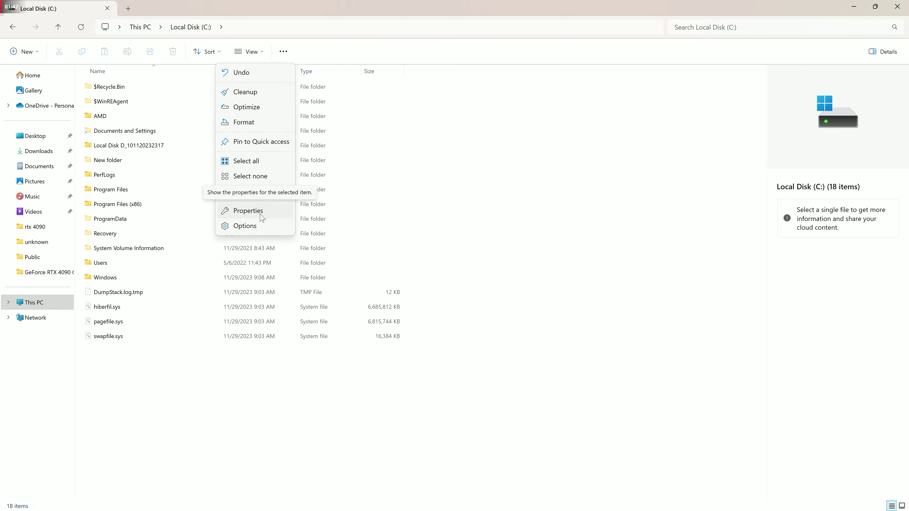
left_click(260, 225)
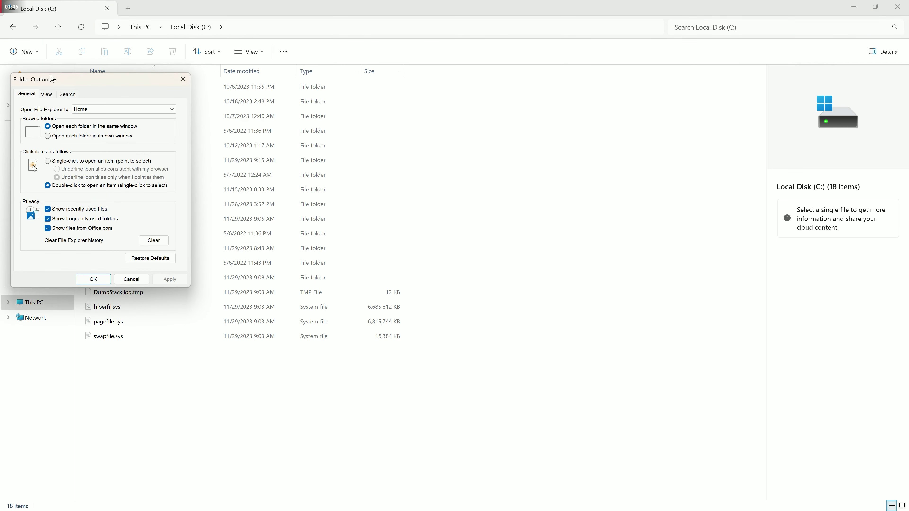
left_click_drag(53, 79, 337, 128)
left_click(330, 144)
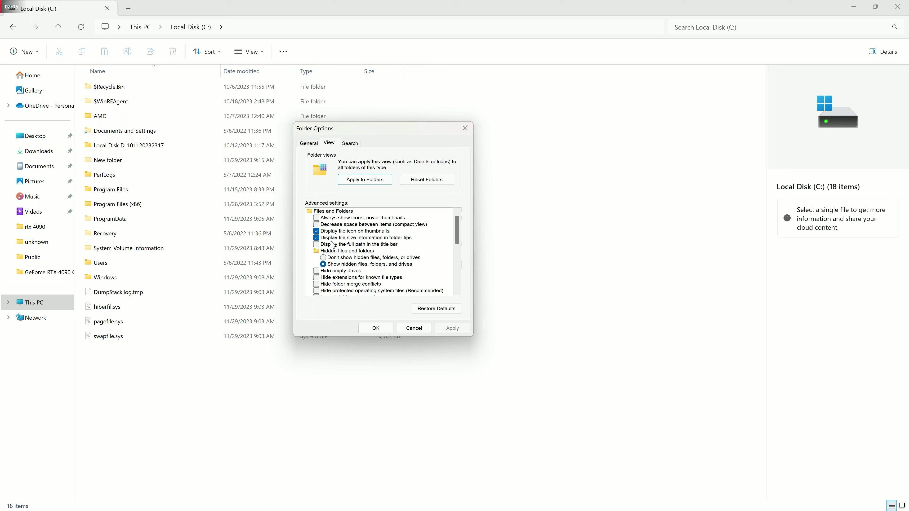
left_click(317, 231)
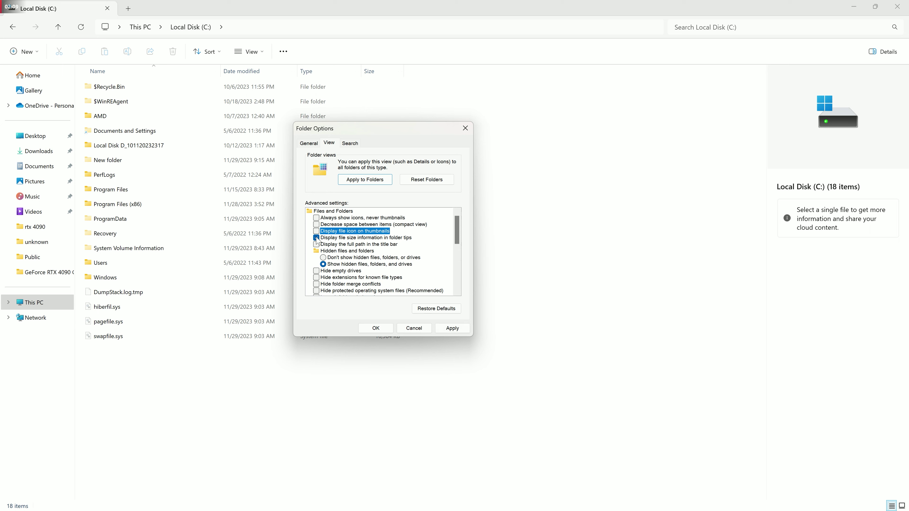
left_click(316, 238)
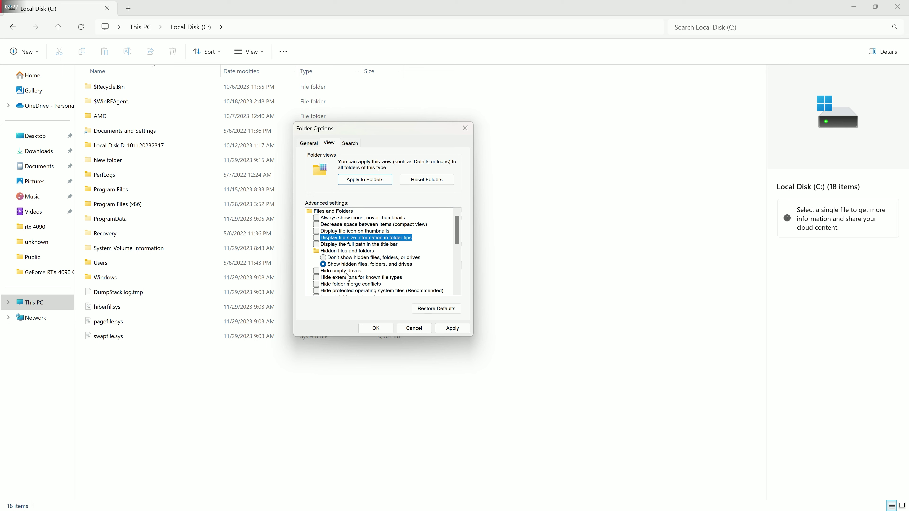
Step: Apply the folder settings, show the desktop and open Turn Windows features on or off
left_click(376, 328)
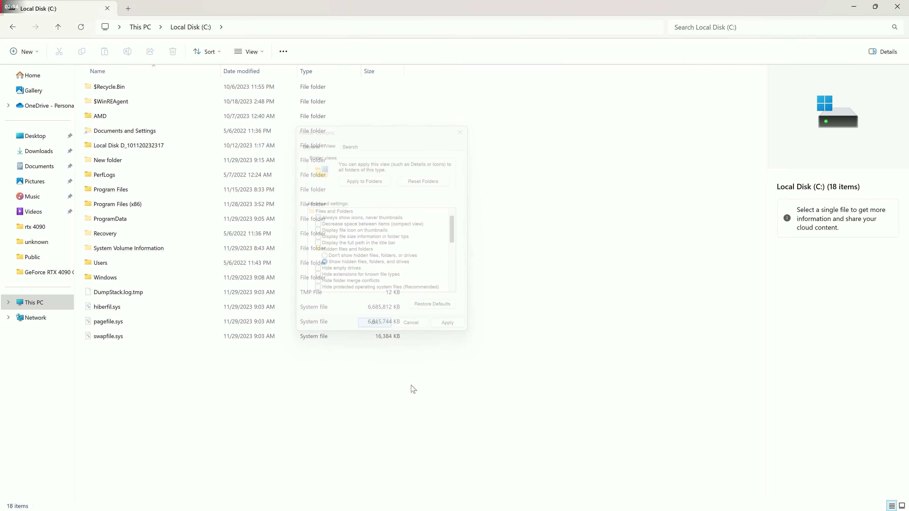
key("super+d")
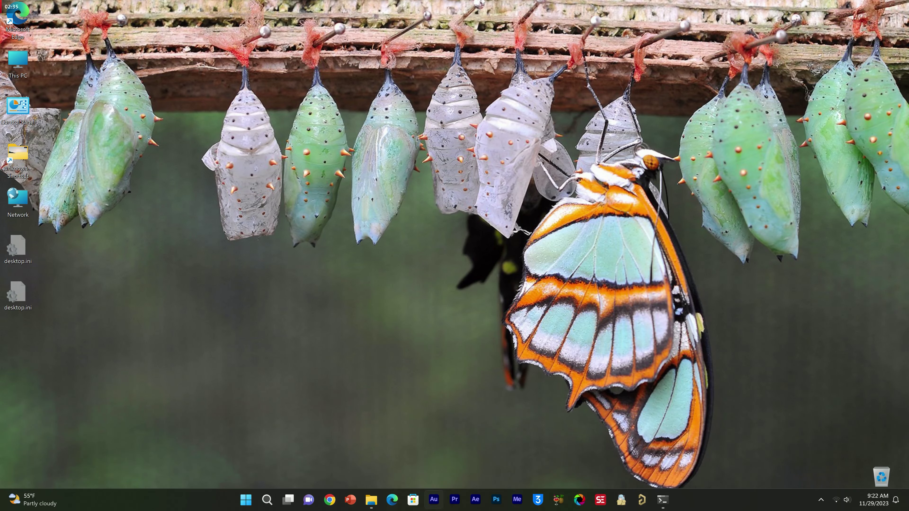
left_click(267, 500)
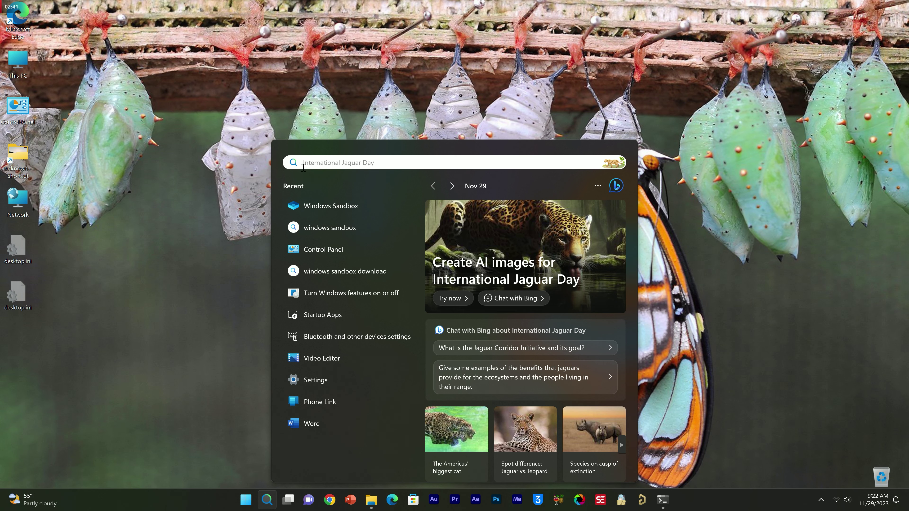
left_click(346, 292)
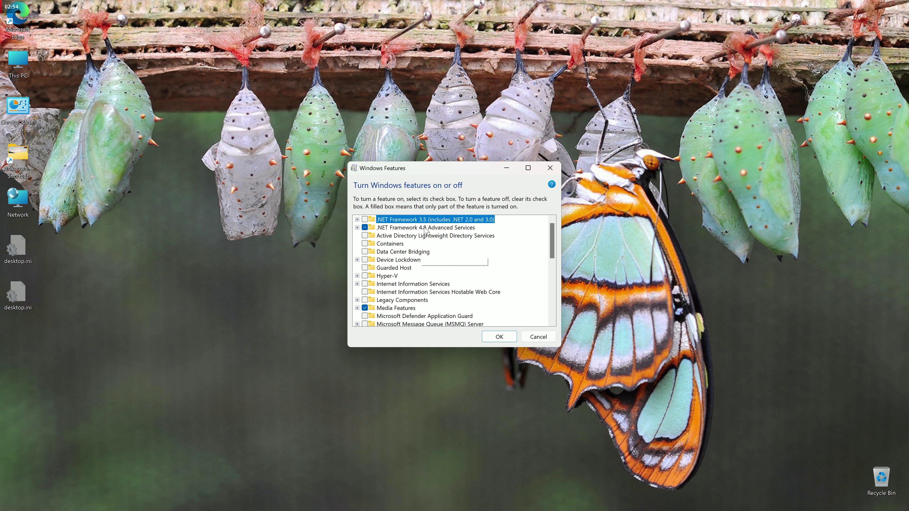
Step: Scroll down to Windows Sandbox in the features list, leaving it unticked
scroll(429, 272, "down", 3)
scroll(435, 263, "down", 1)
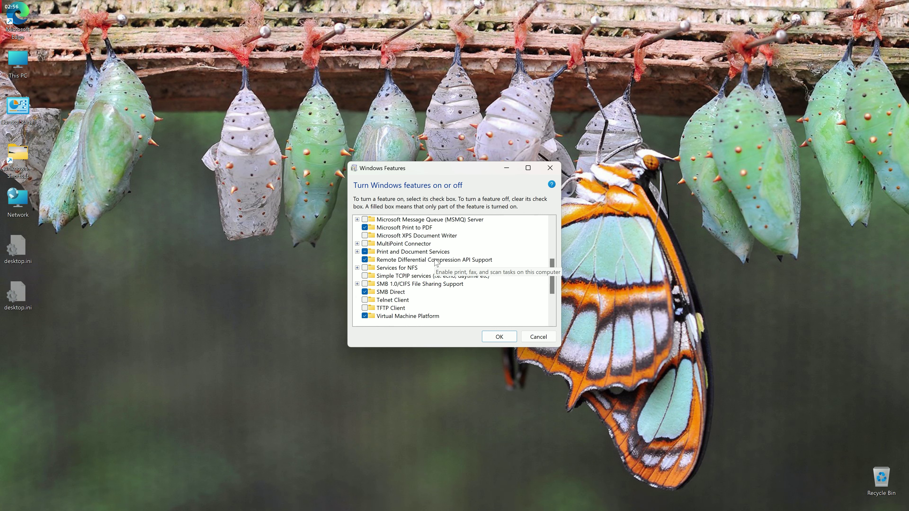
scroll(436, 265, "down", 3)
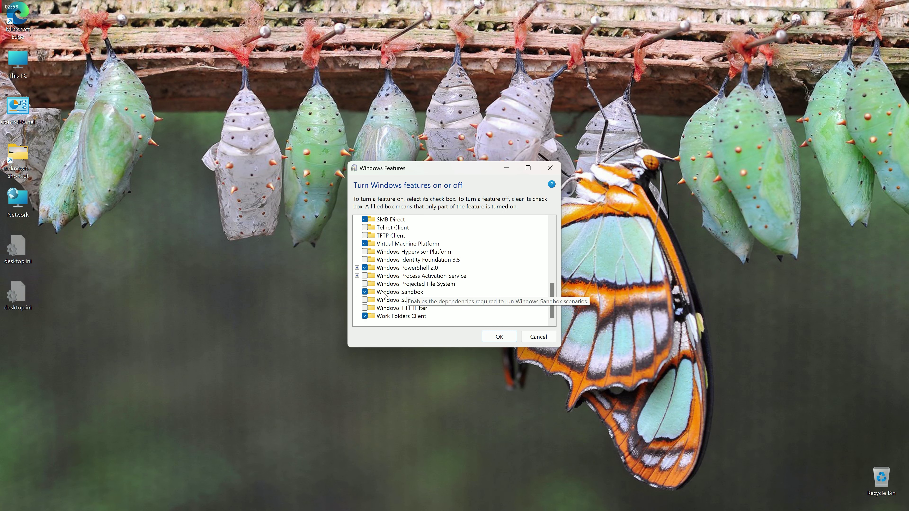
left_click(384, 293)
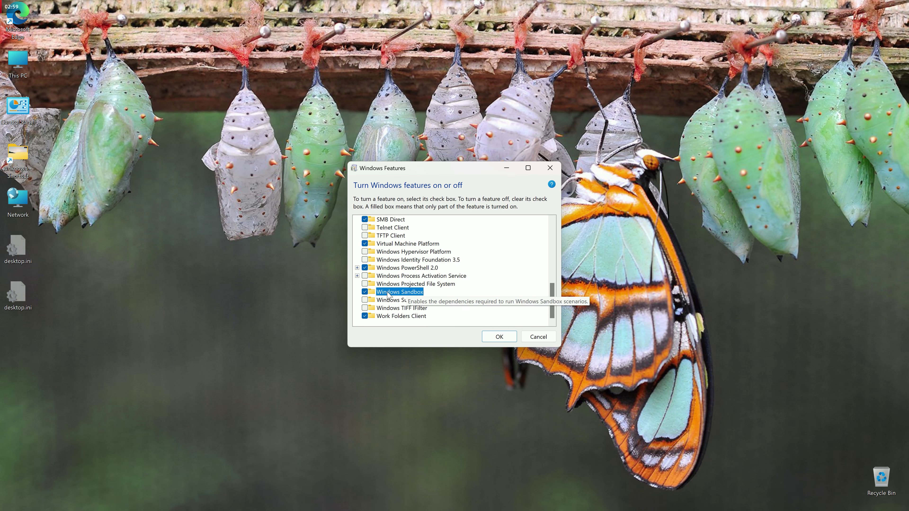
left_click(364, 292)
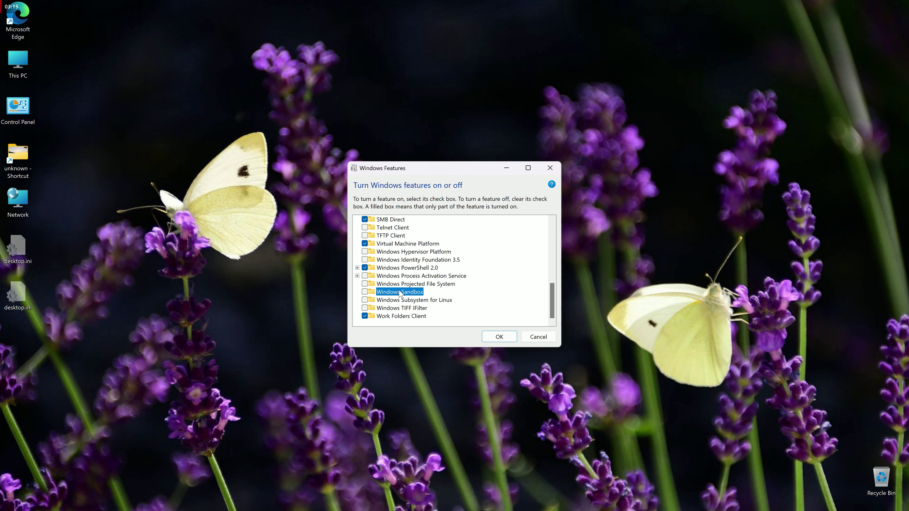
Step: Tick Windows Sandbox, then restart the PC, which boots into the ASUS UEFI BIOS
left_click(365, 292)
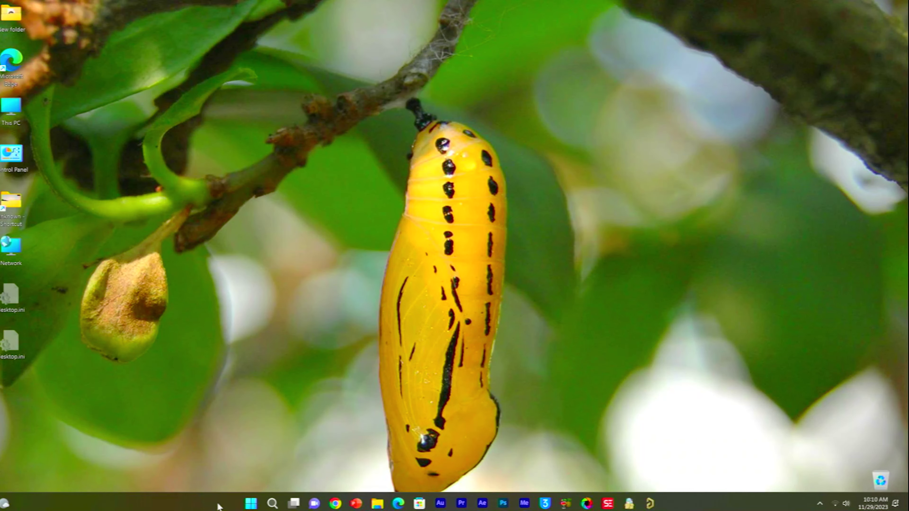
left_click(251, 504)
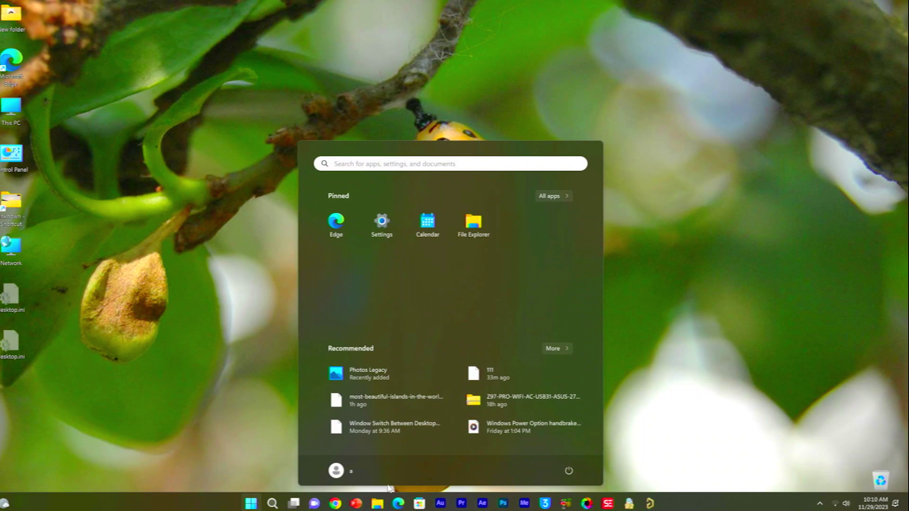
left_click(561, 474)
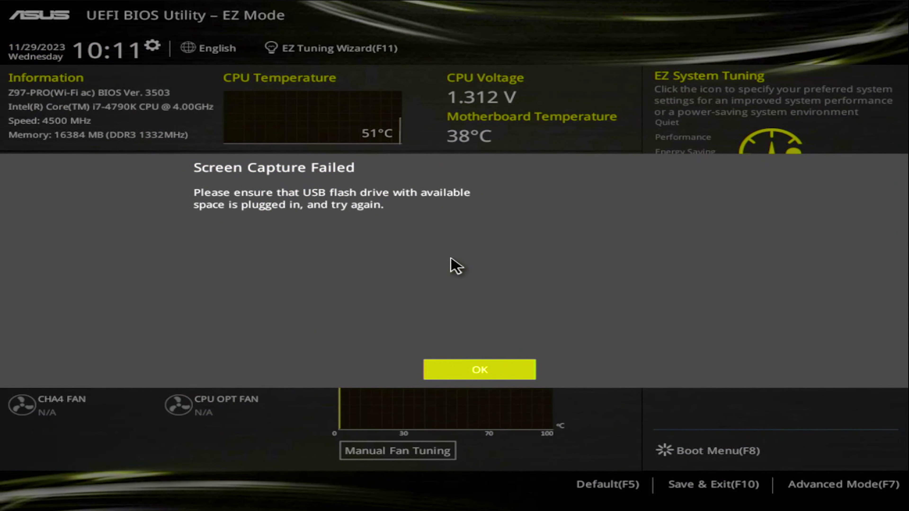
Step: Dismiss the Screen Capture Failed message and enter the BIOS Advanced Mode
key("Return")
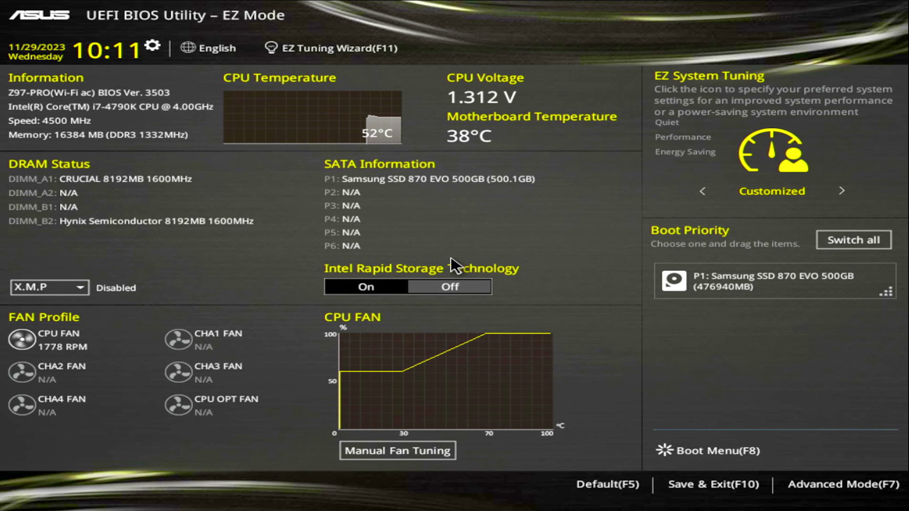
left_click(866, 486)
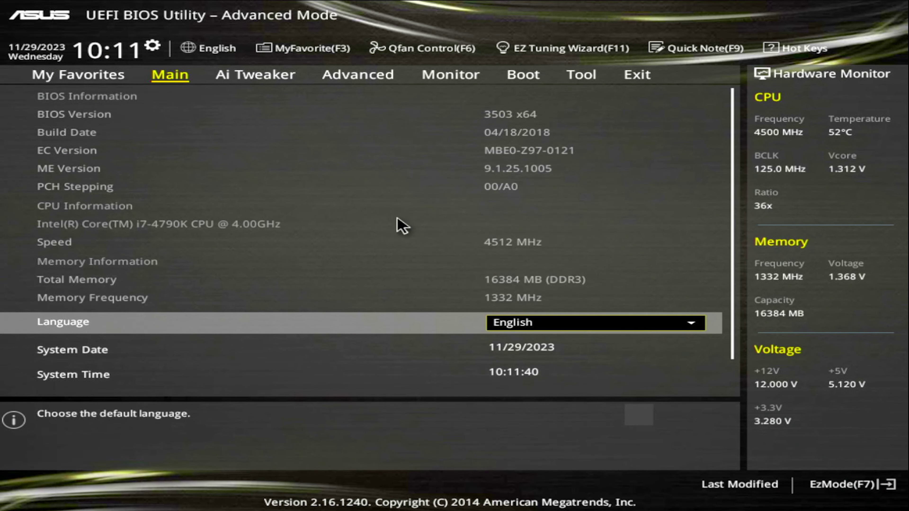
Step: Go to the CPU Configuration page under the Advanced tab
left_click(351, 73)
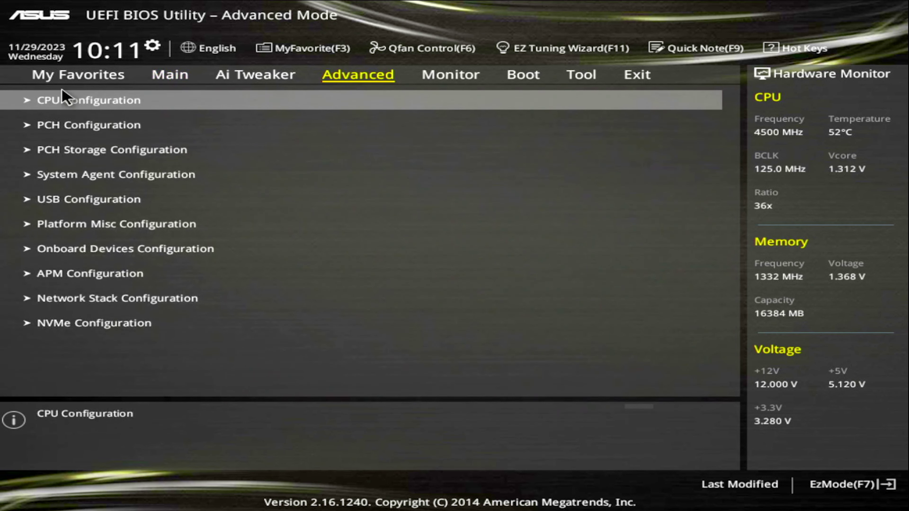
left_click(98, 86)
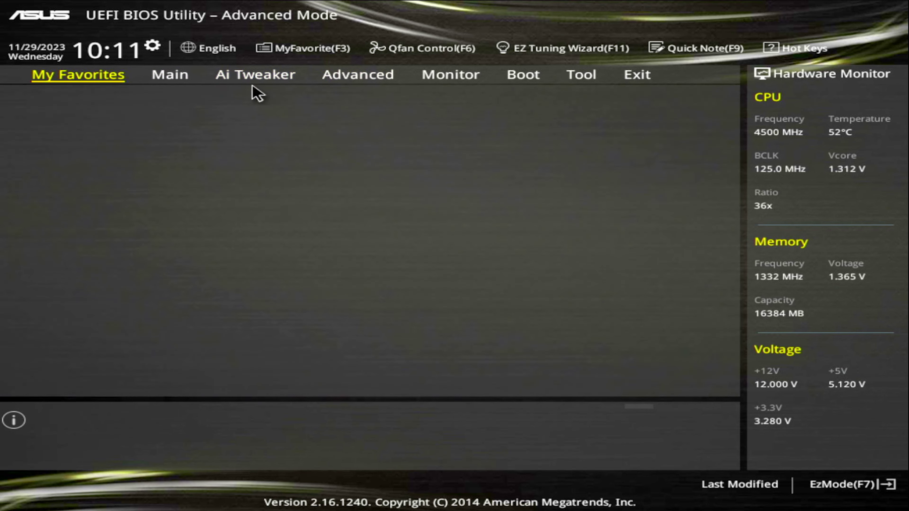
left_click(357, 76)
left_click(107, 100)
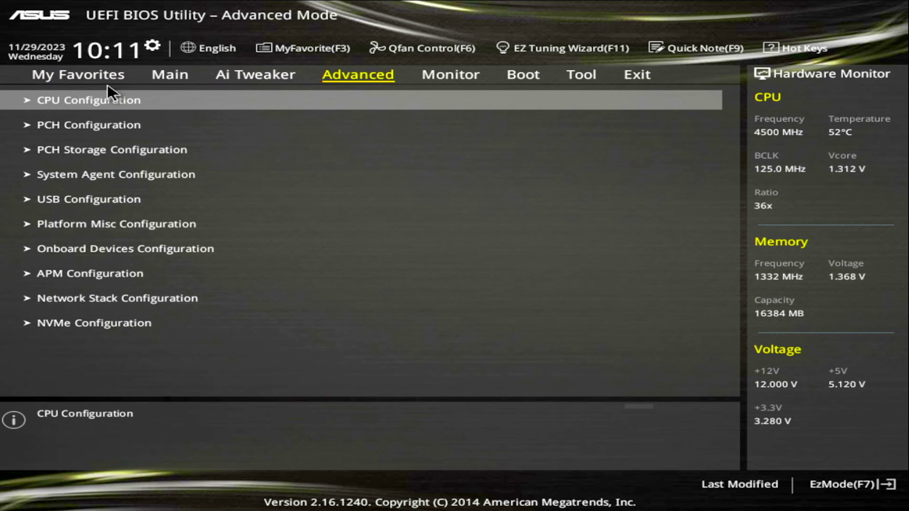
scroll(270, 162, "down", 9)
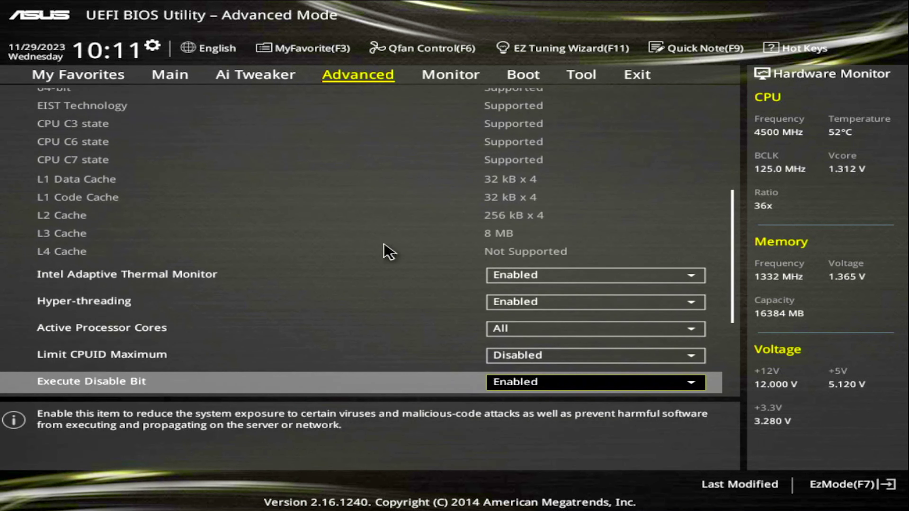
scroll(401, 257, "down", 2)
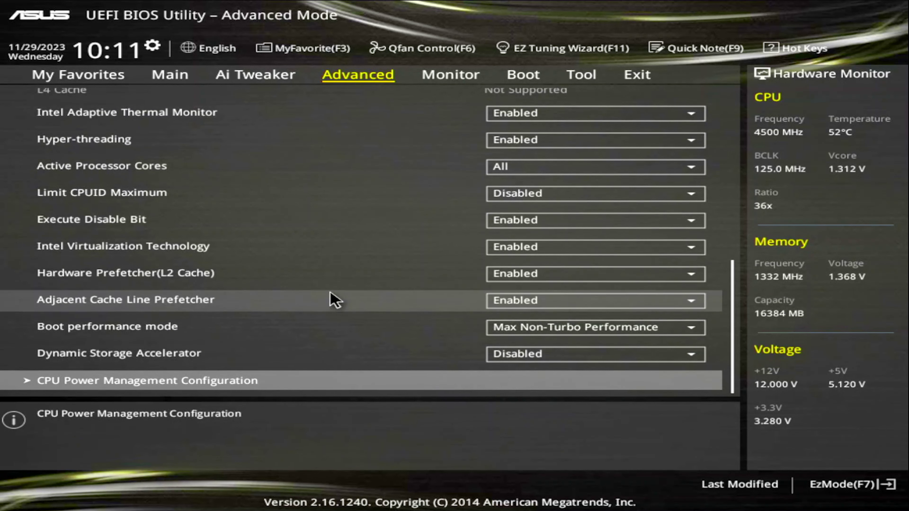
Step: Set Intel Virtualization Technology to Enabled and request Save Changes & Reset with F10
left_click(179, 252)
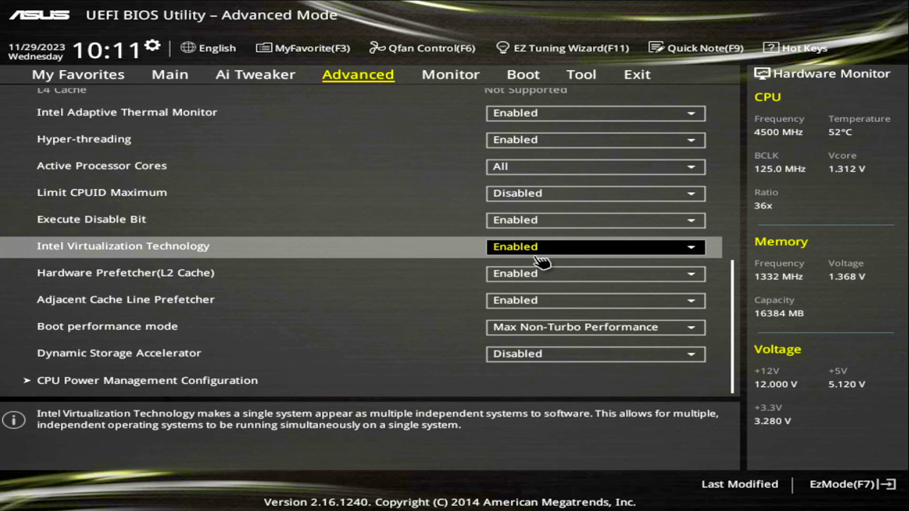
left_click(542, 252)
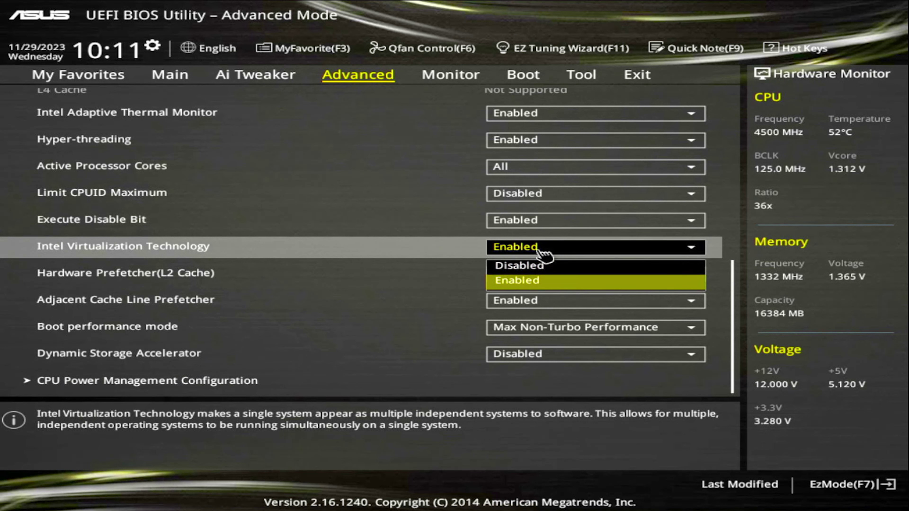
left_click(524, 257)
left_click(515, 247)
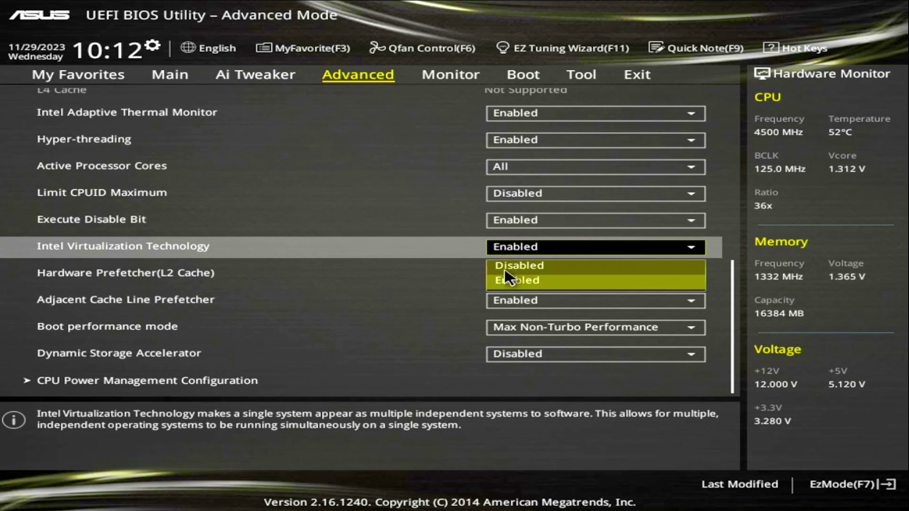
left_click(505, 267)
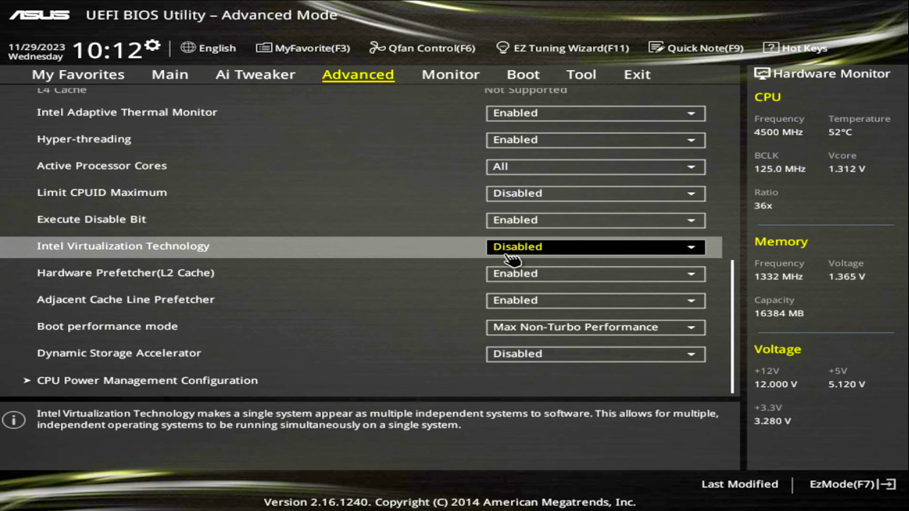
left_click(511, 251)
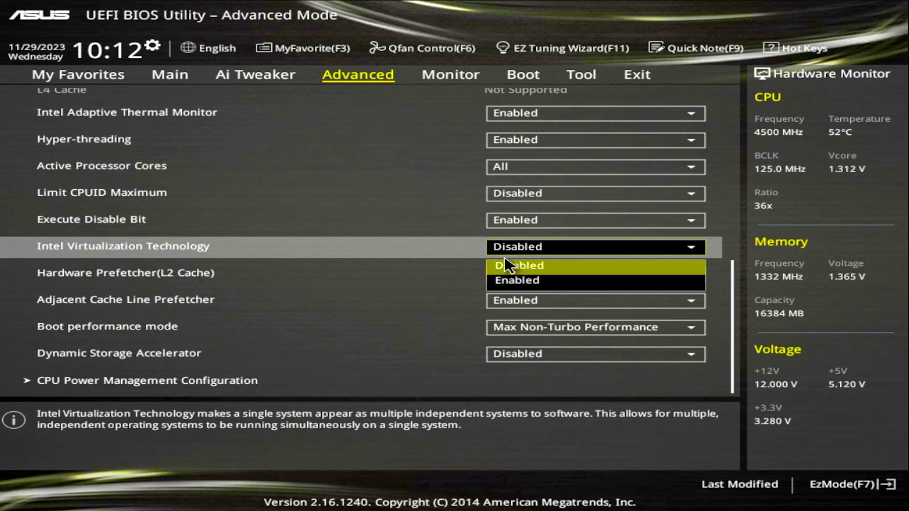
left_click(528, 247)
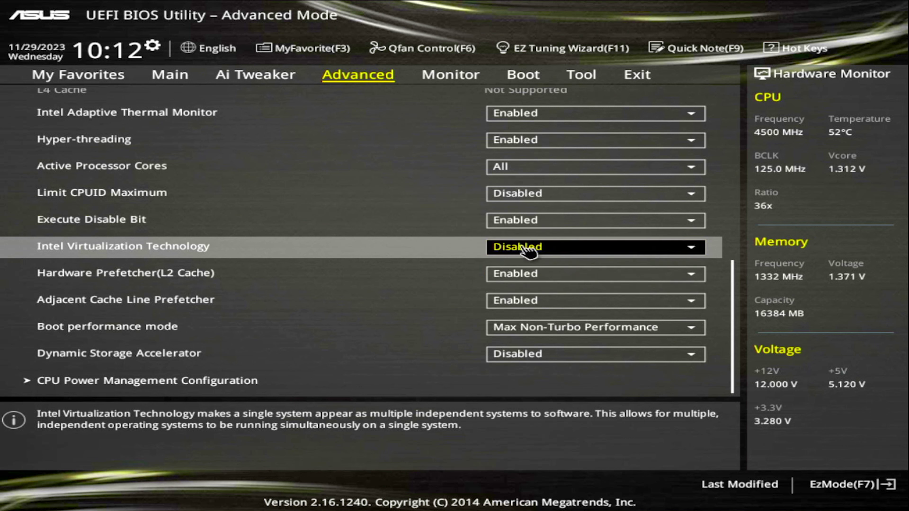
left_click(528, 247)
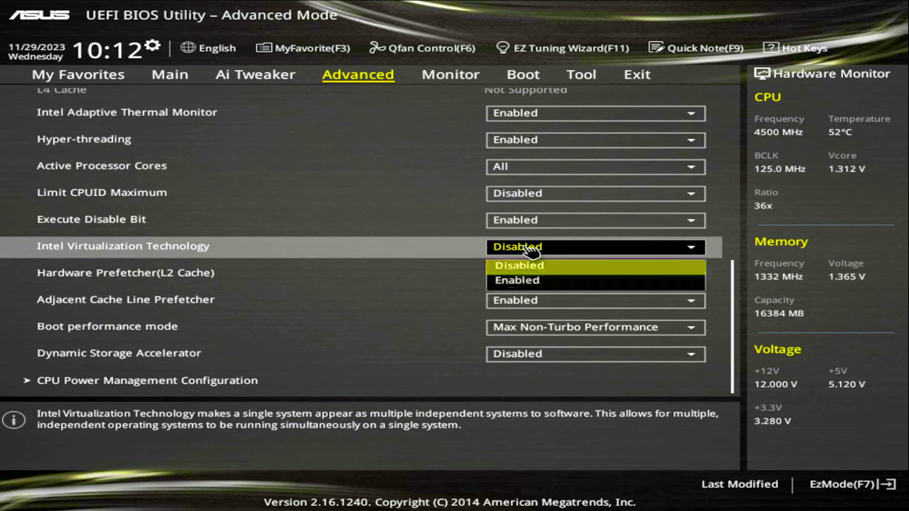
left_click(526, 281)
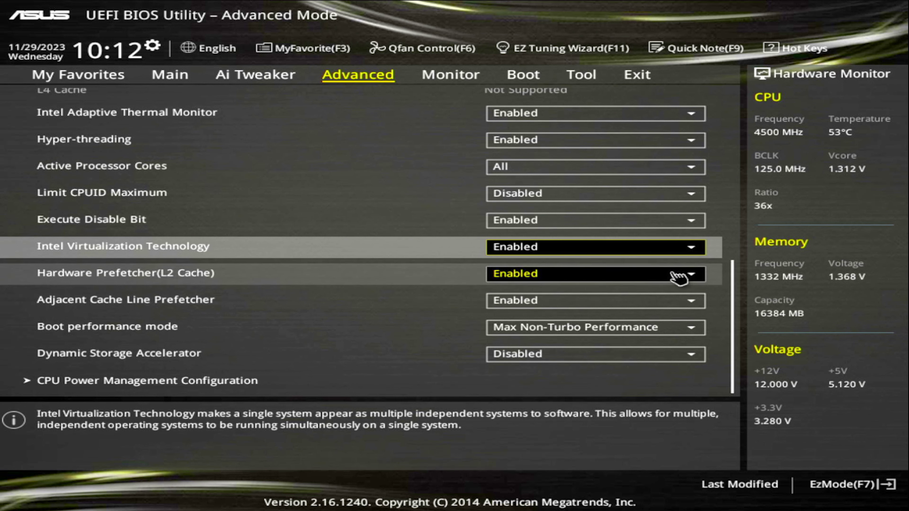
key("F10")
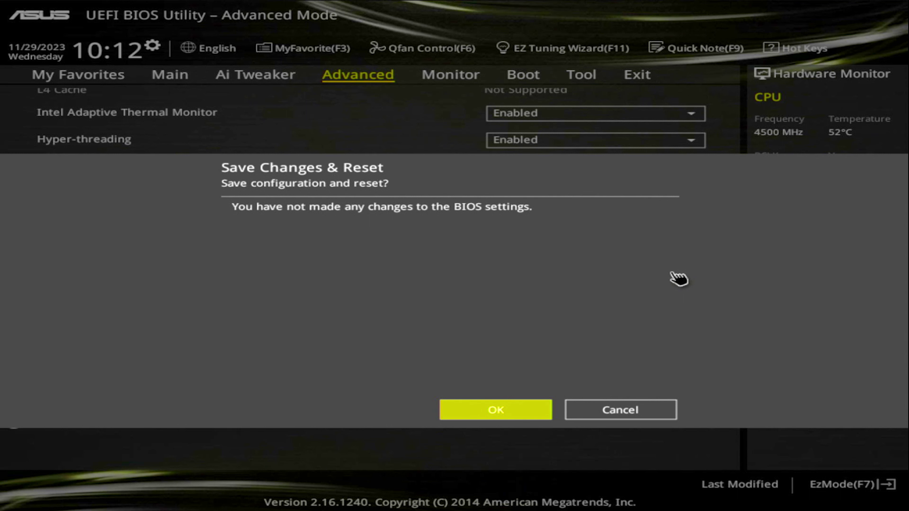
Step: Cancel the prompt, then choose Save Changes & Reset from the Exit tab to reboot into Windows
key("Escape")
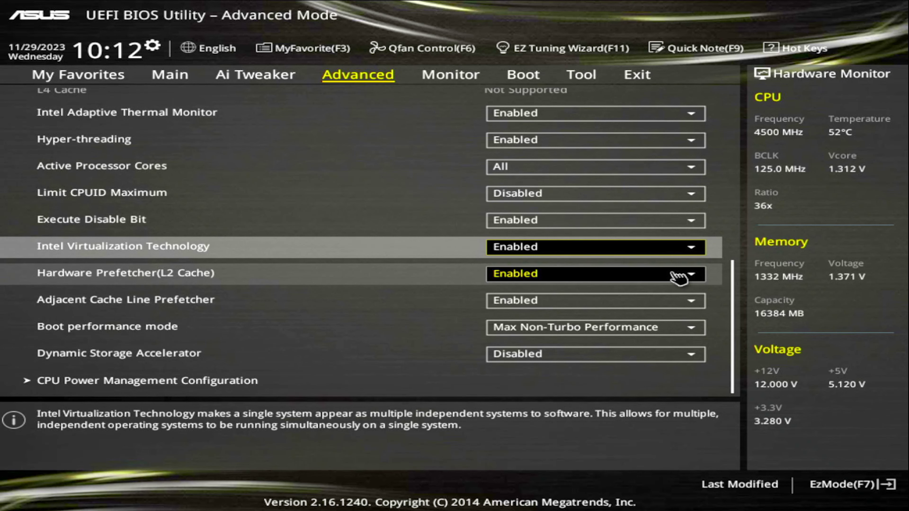
left_click(634, 86)
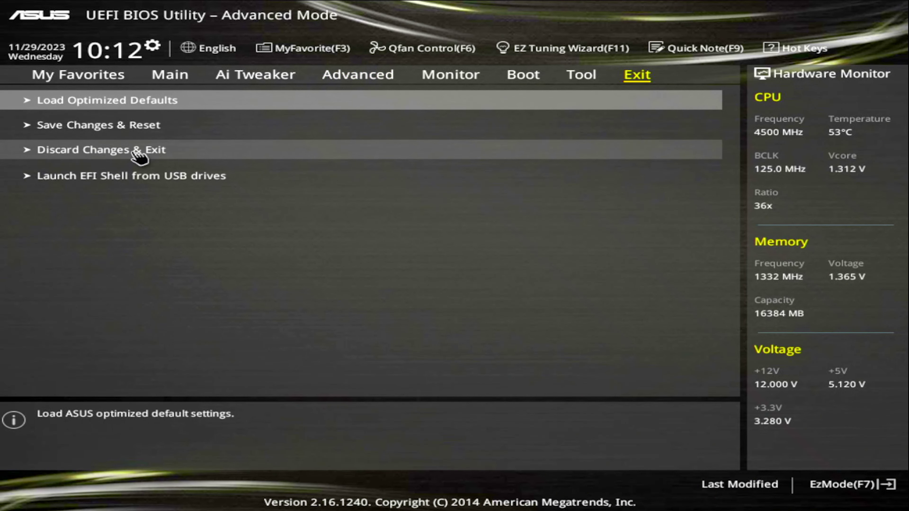
left_click(101, 129)
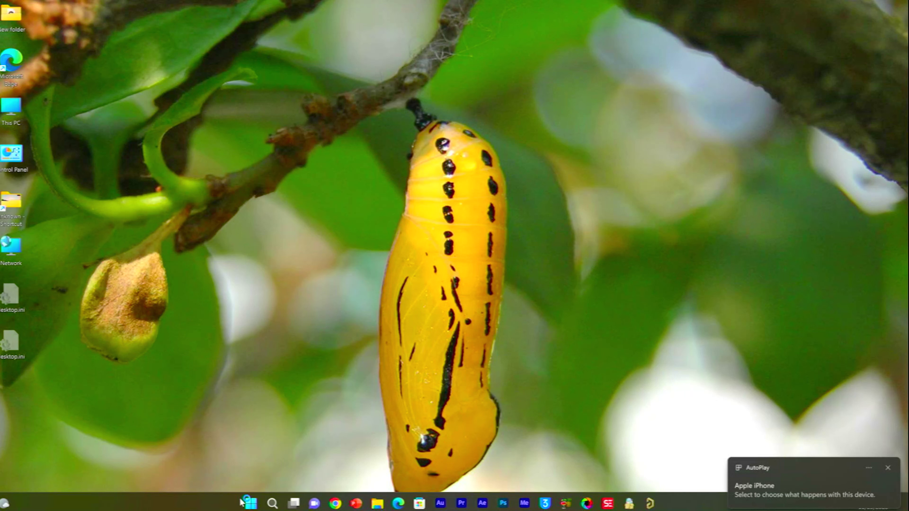
Step: Search for Turn Windows features on or off, then scroll down and select Windows Sandbox
left_click(272, 503)
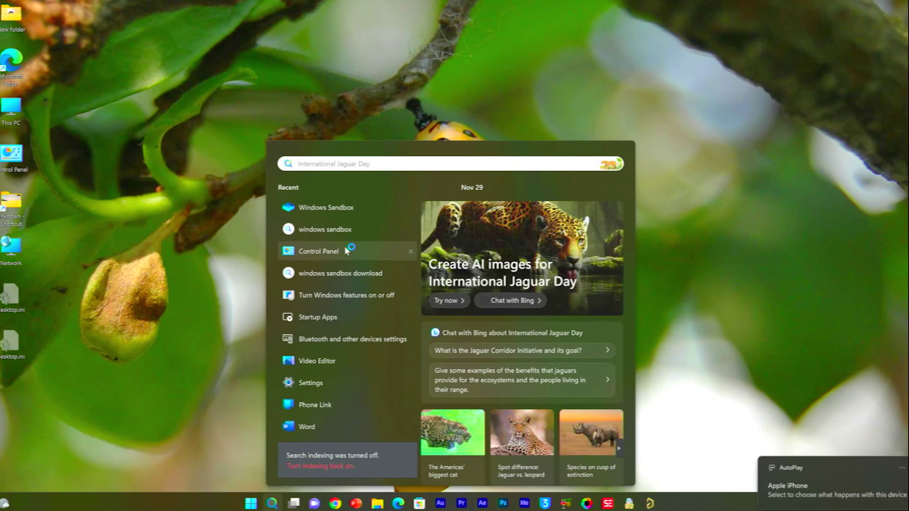
left_click(363, 295)
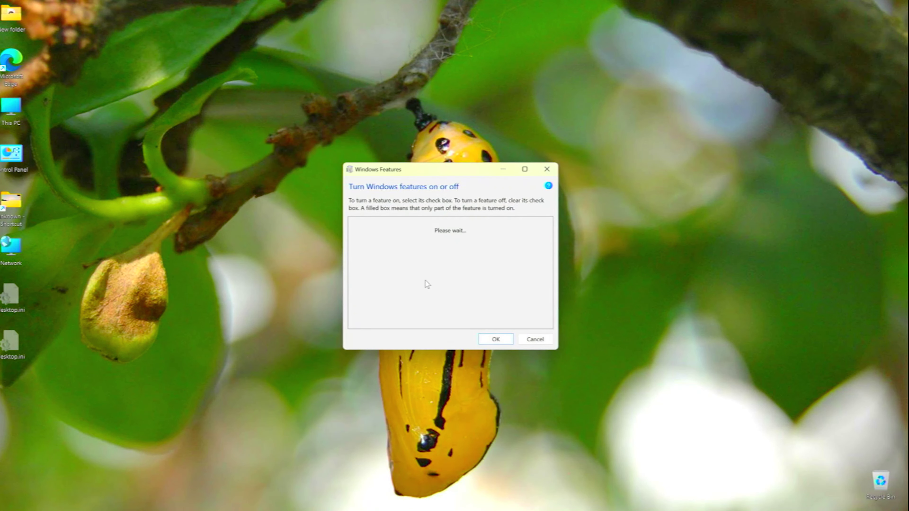
scroll(435, 274, "down", 6)
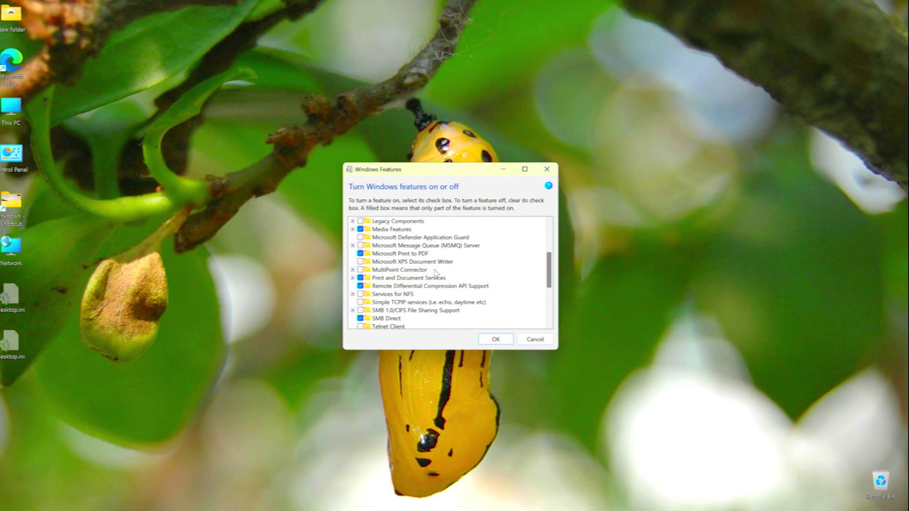
scroll(435, 276, "down", 3)
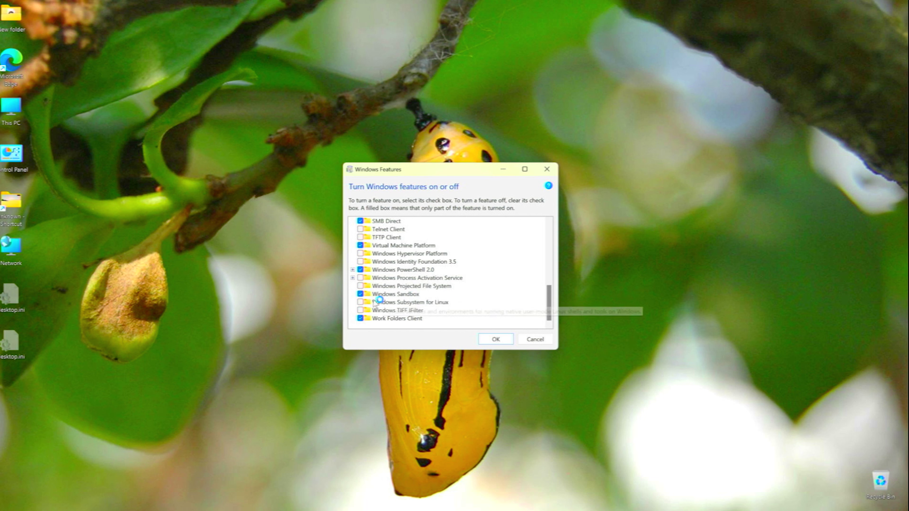
left_click(362, 294)
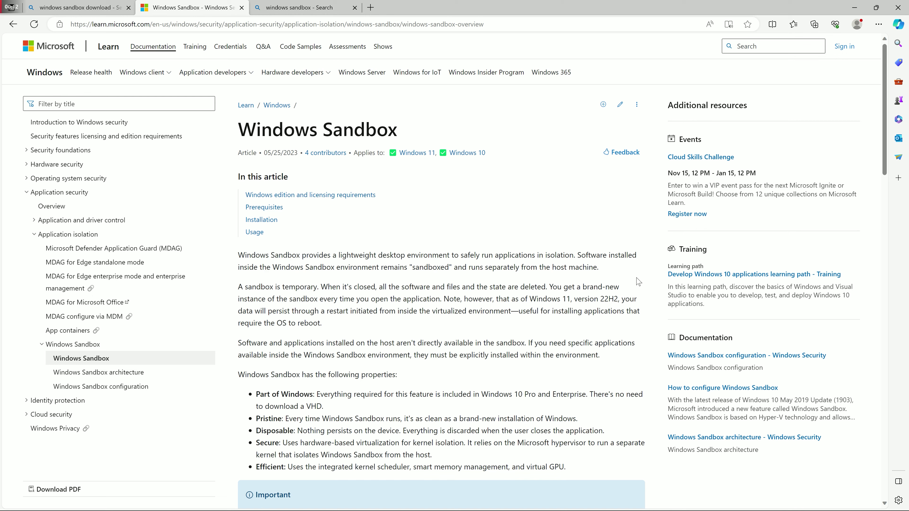
Step: Scroll the Windows Sandbox article down to the Prerequisites (4 GB RAM) and Installation sections
scroll(513, 207, "down", 6)
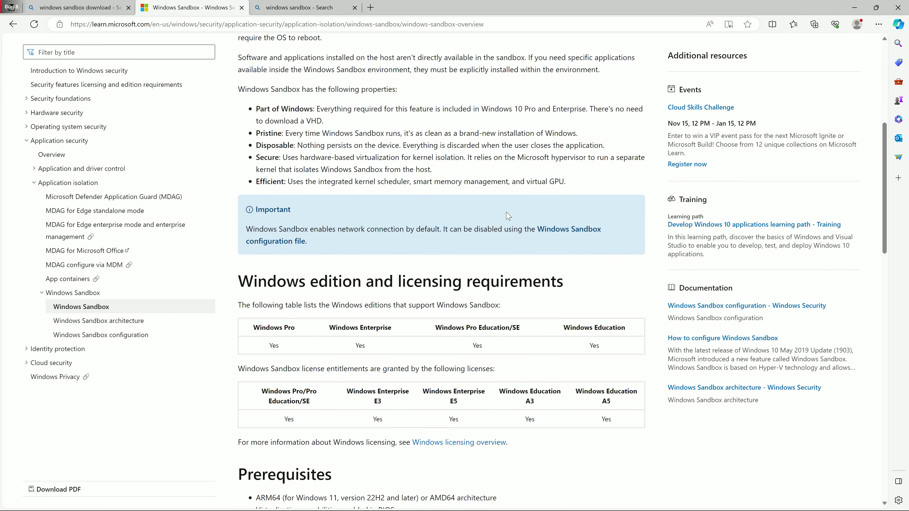
scroll(508, 218, "down", 6)
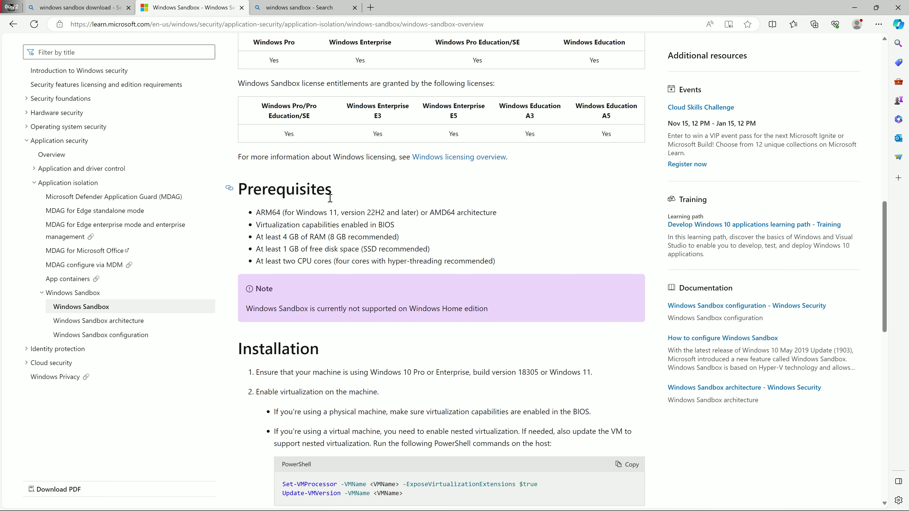
scroll(389, 231, "down", 3)
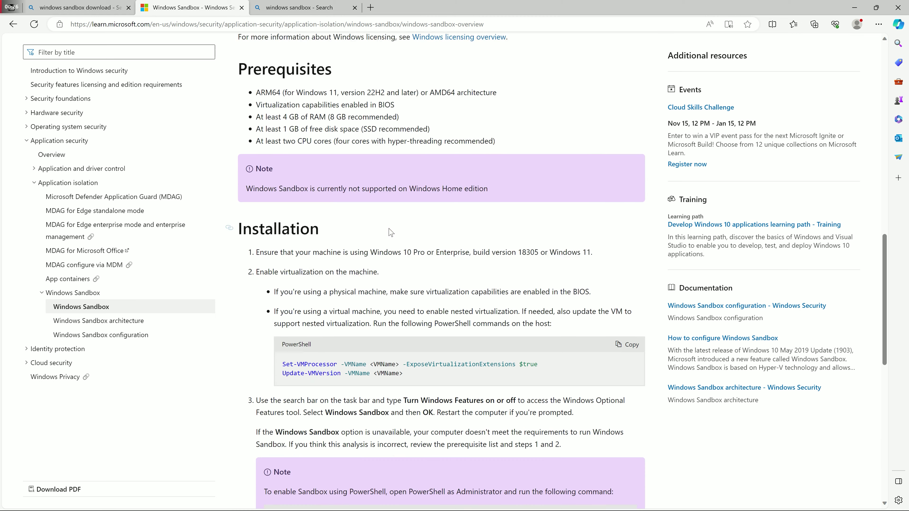
Step: Open Windows Tools from All Control Panel Items and launch Windows PowerShell
mouse_move(673, 510)
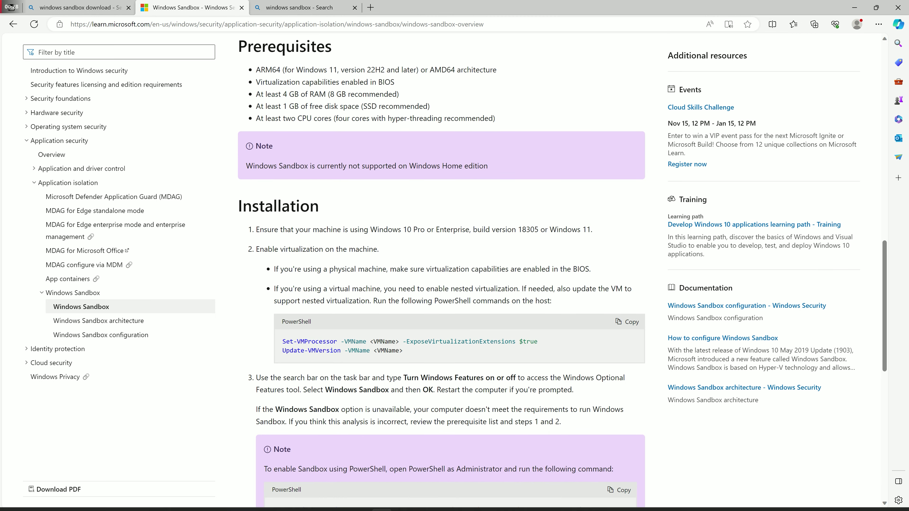
left_click(666, 508)
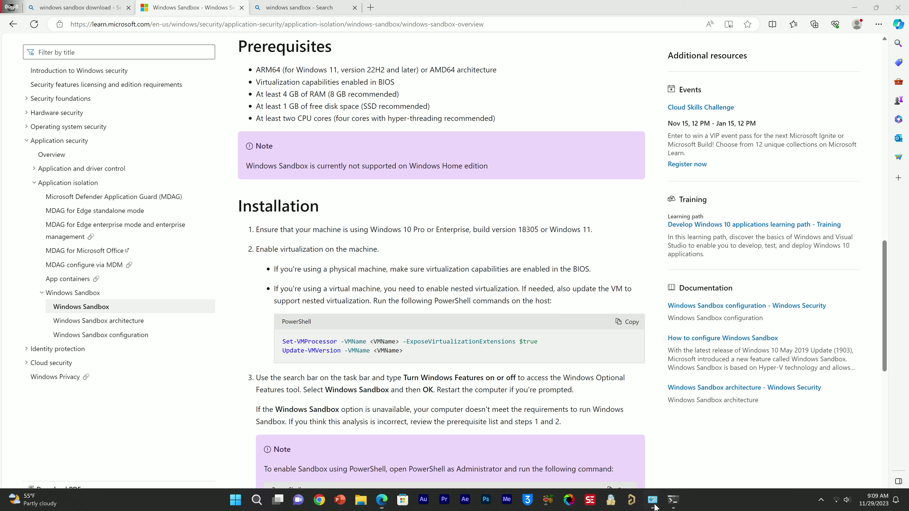
mouse_move(652, 503)
left_click(702, 448)
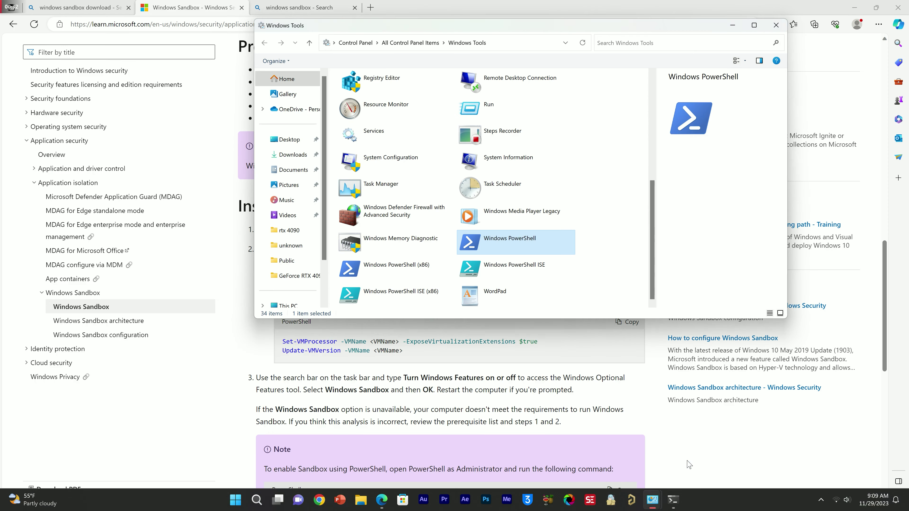
left_click(415, 43)
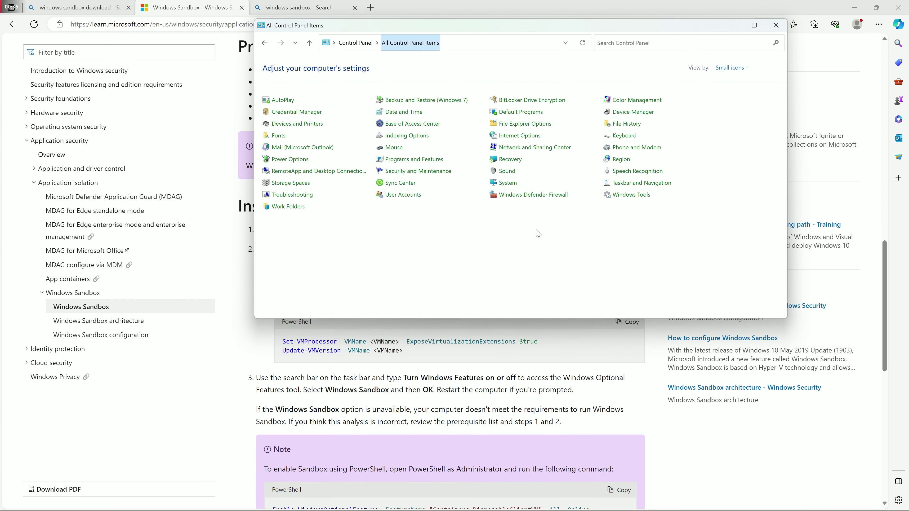
left_click(632, 195)
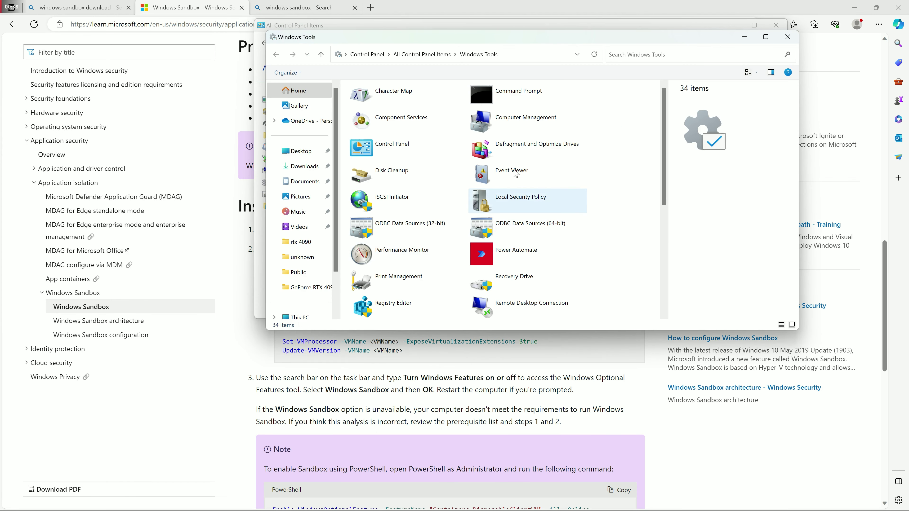
scroll(508, 259, "down", 5)
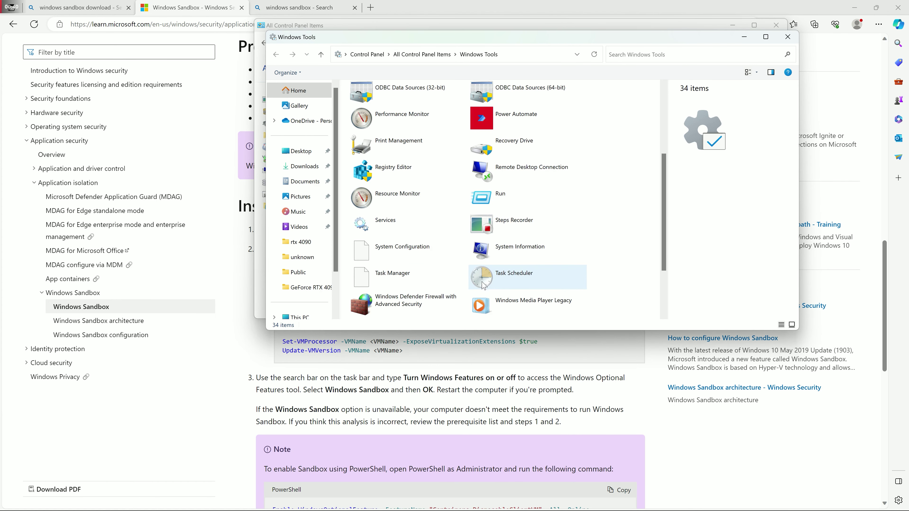
double_click(509, 260)
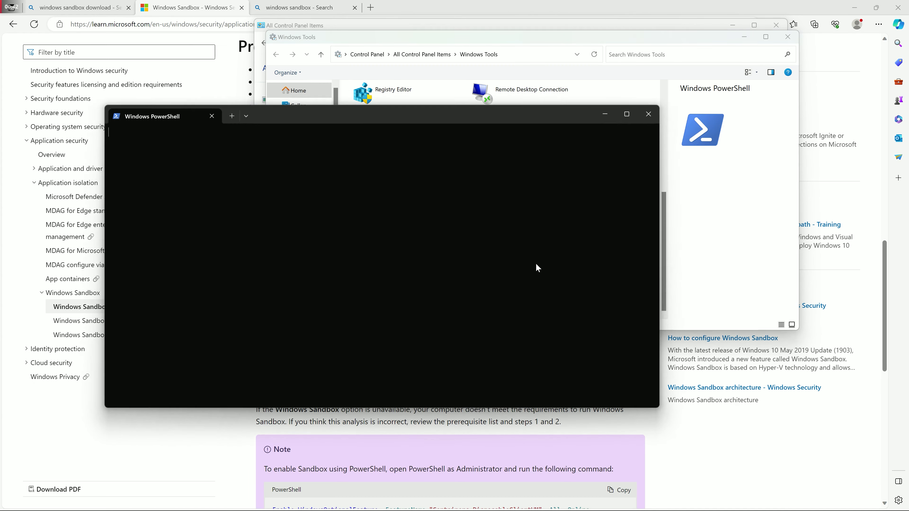
Step: Review the Windows Sandbox documentation page in the browser
left_click(196, 446)
scroll(608, 365, "down", 4)
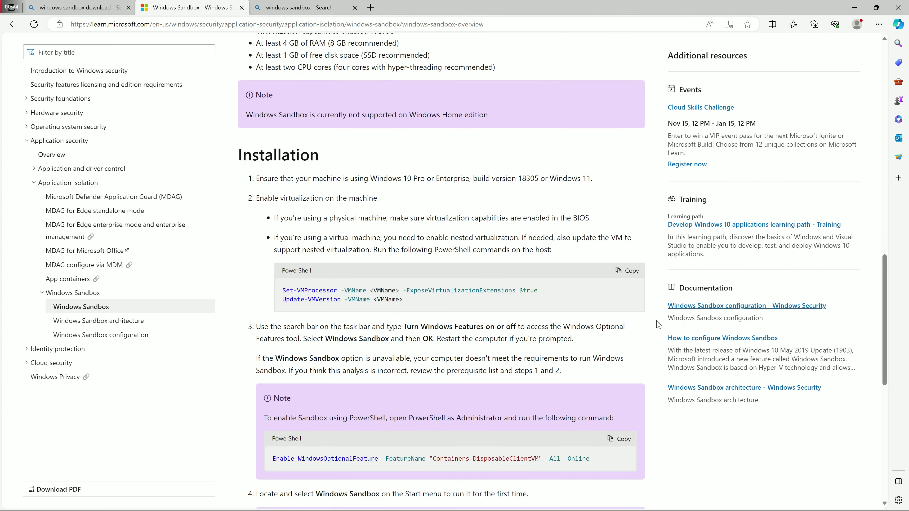
scroll(584, 329, "down", 3)
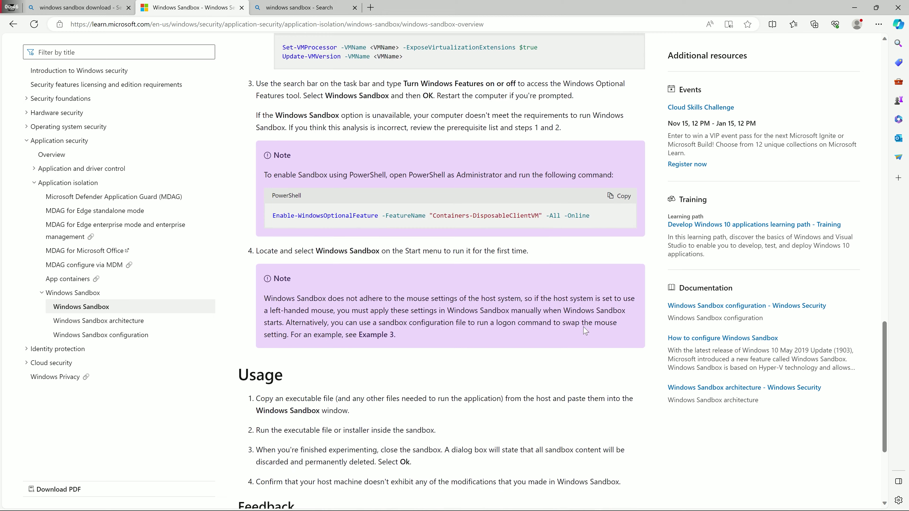
scroll(586, 331, "down", 4)
scroll(586, 332, "up", 4)
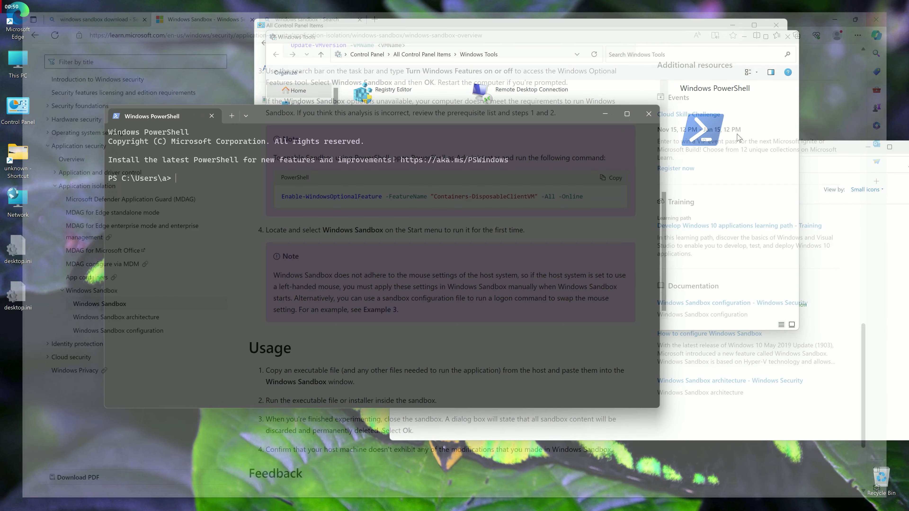
Step: Close PowerShell, Windows Tools and both Control Panel windows
key("alt+F4")
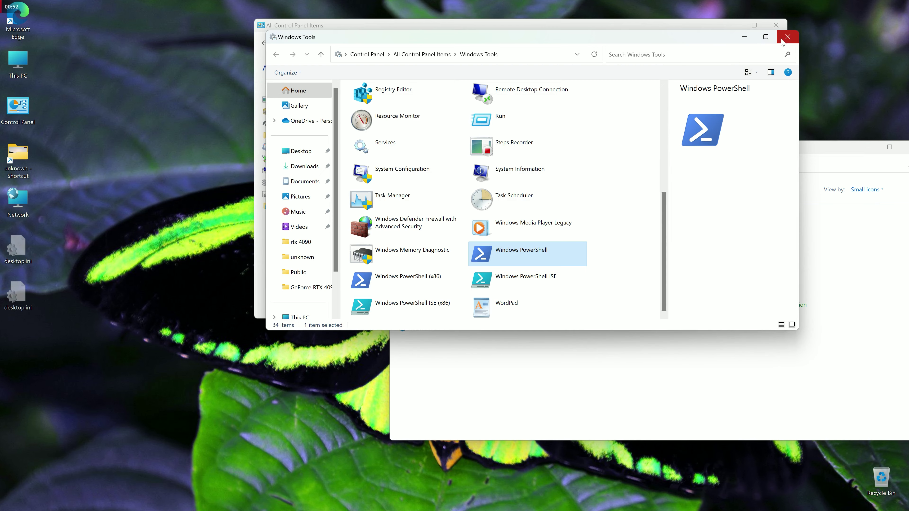
left_click(788, 37)
left_click(776, 25)
left_click_drag(807, 148, 477, 148)
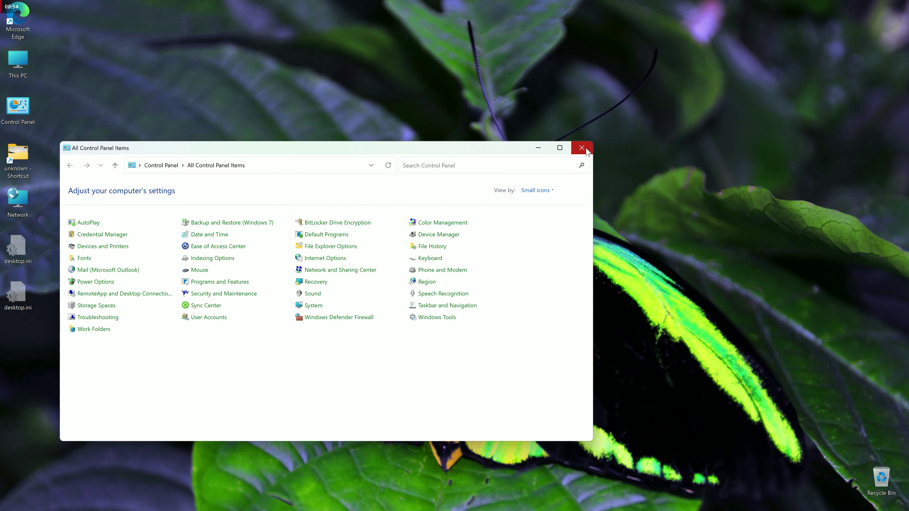
left_click(586, 150)
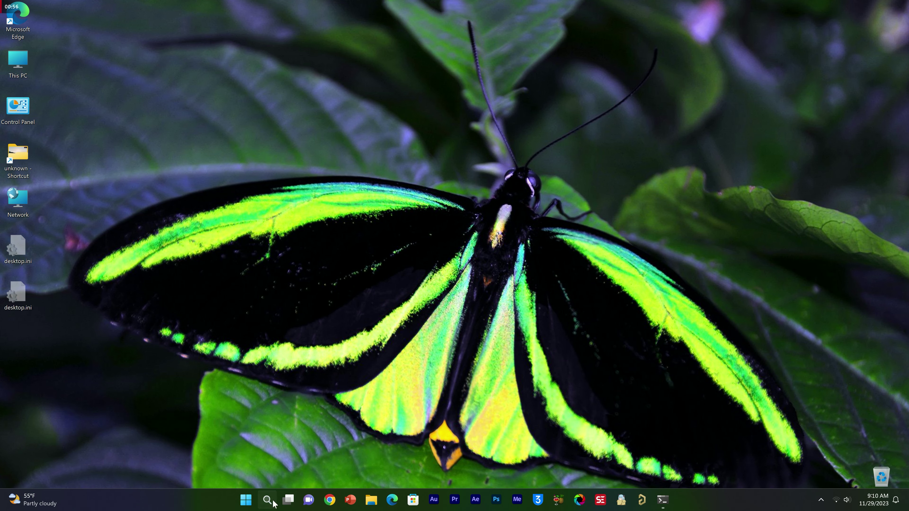
Step: Open Windows search and enter the query 'window Sandbox'
left_click(273, 502)
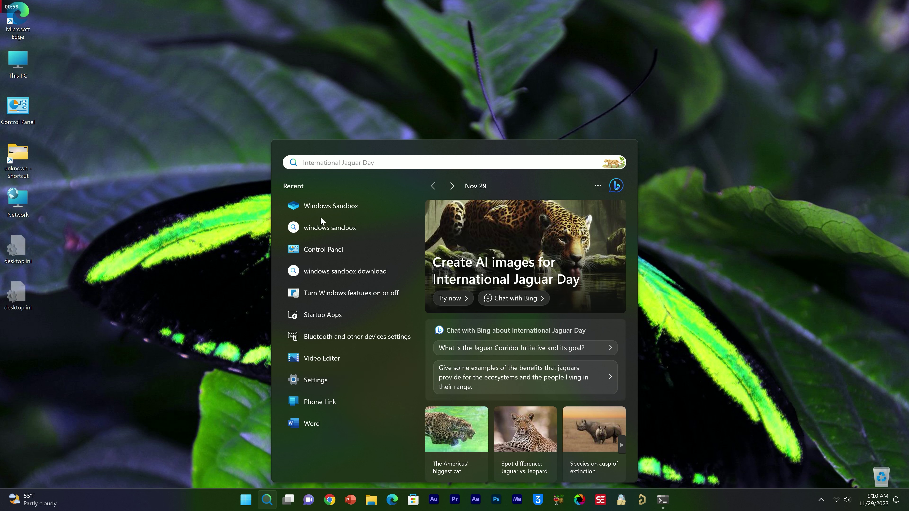
type("window")
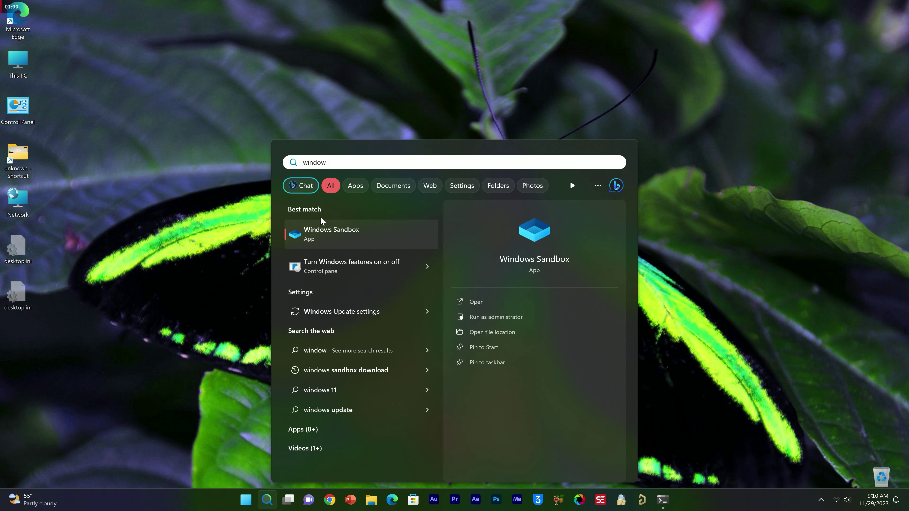
type(" sandbox")
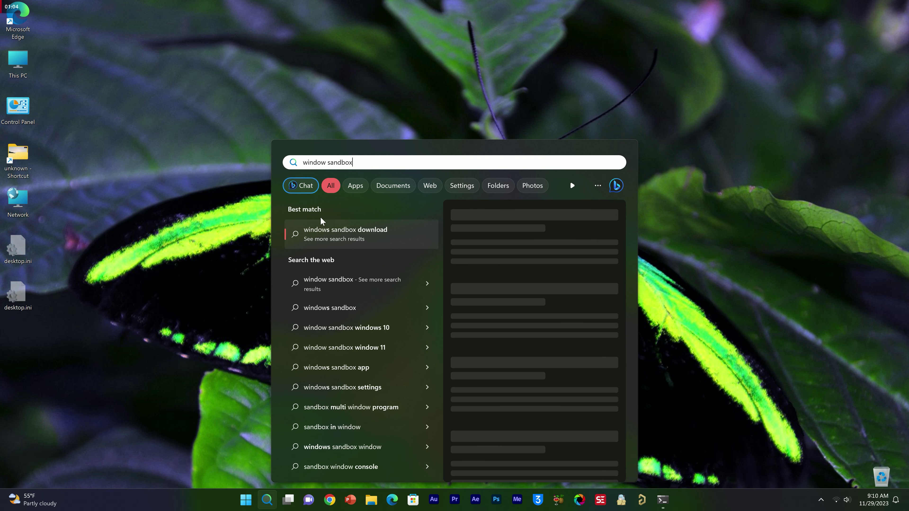
key("BackSpace")
key("BackSpace")
key("BackSpace")
key("BackSpace")
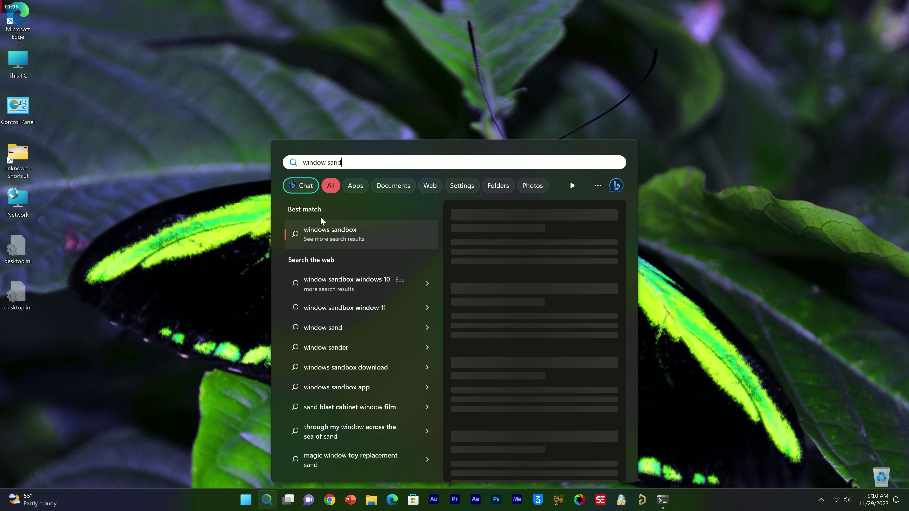
key("BackSpace")
key("BackSpace")
key("BackSpace")
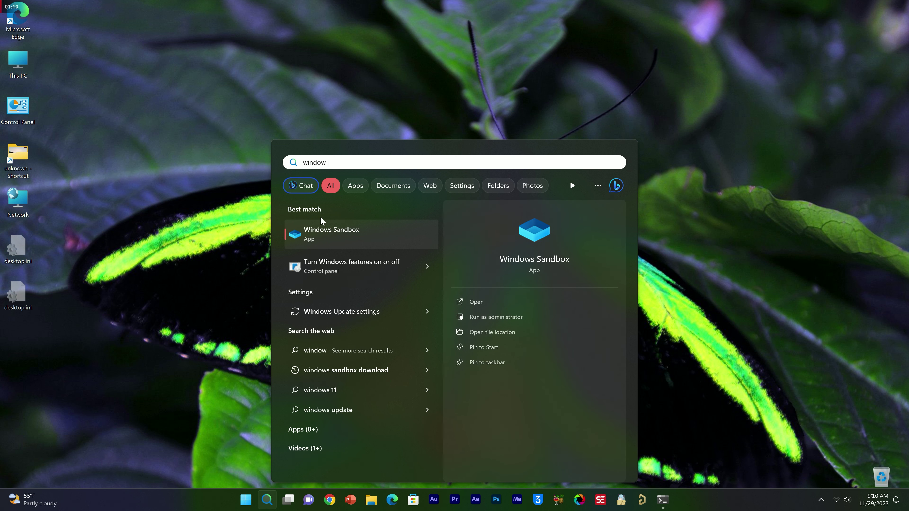
type("S")
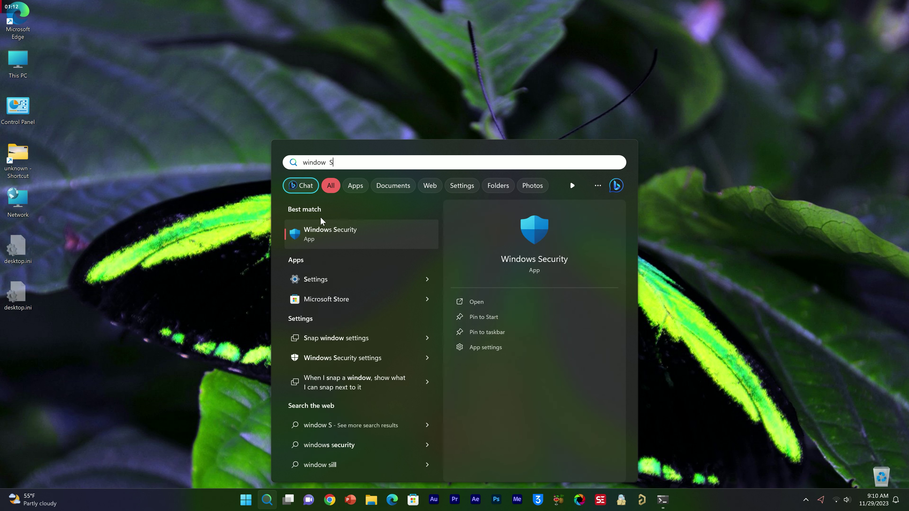
type("an")
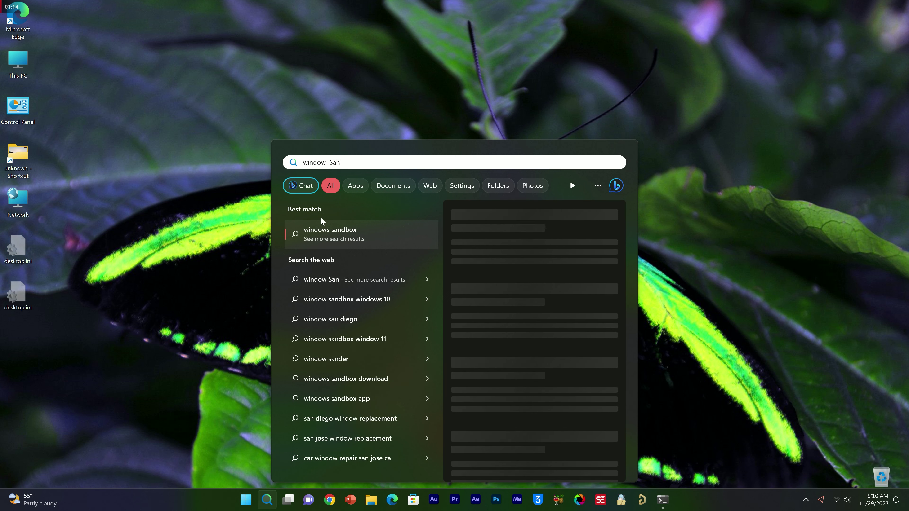
type("dbox")
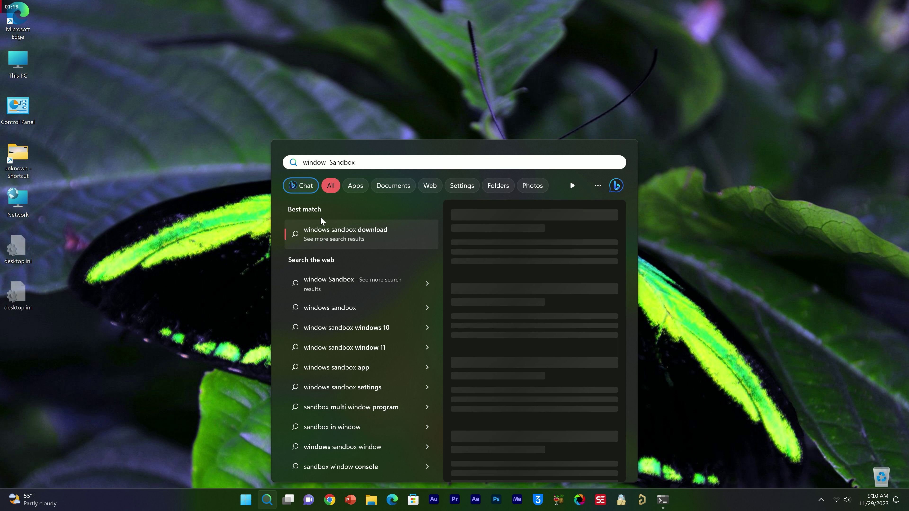
Step: Correct the query to 'Windows Sandbox' with a capital W and the missing s
key("Left")
key("Left")
key("Left")
key("Left")
key("Left")
key("Left")
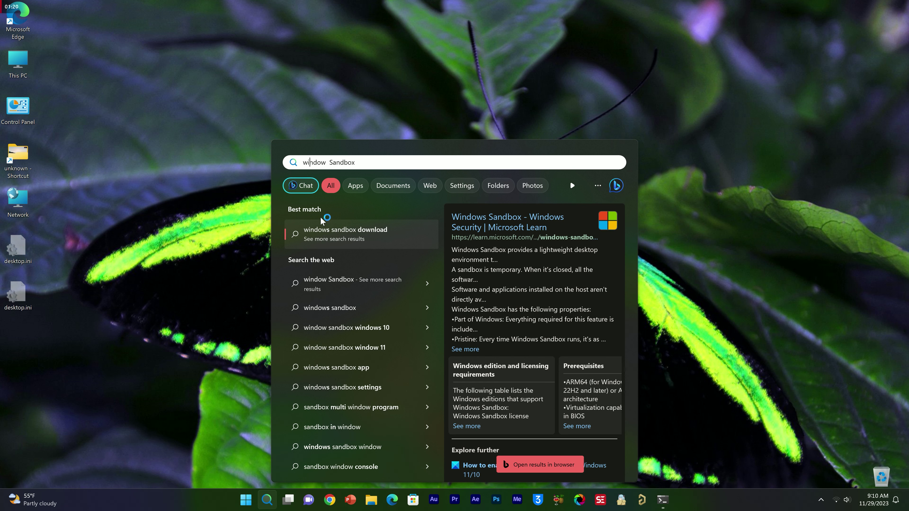
key("BackSpace")
type("W")
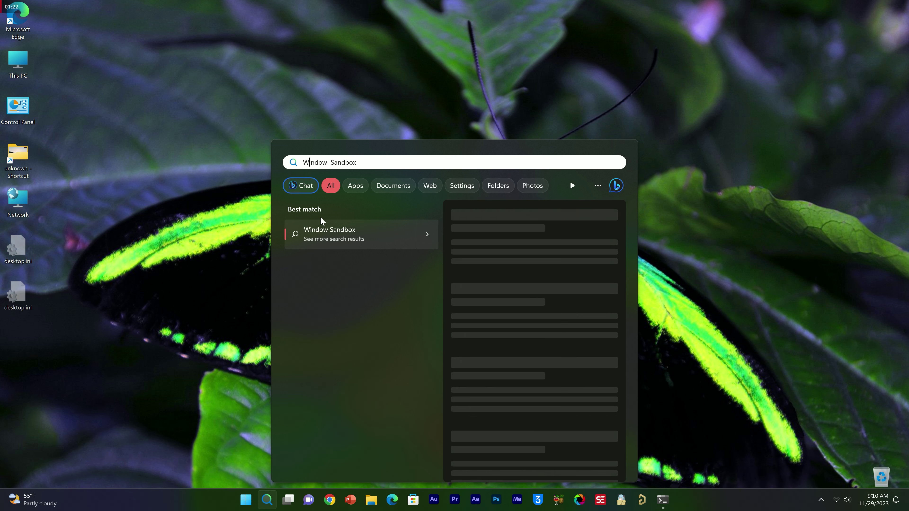
key("BackSpace")
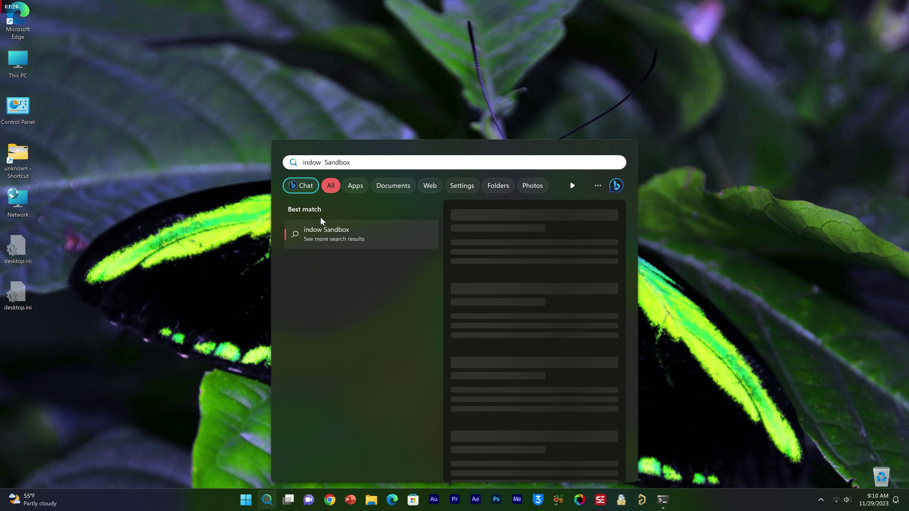
type("W")
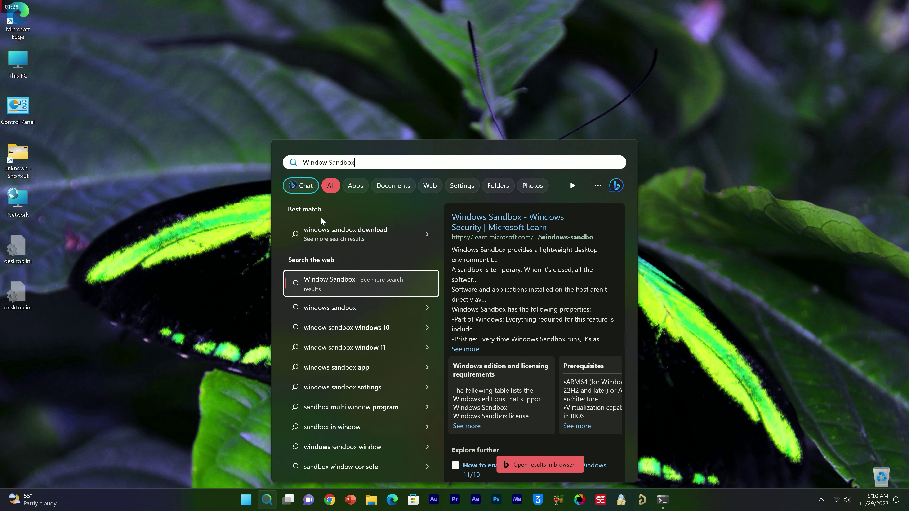
key("Left")
key("Left")
type("s")
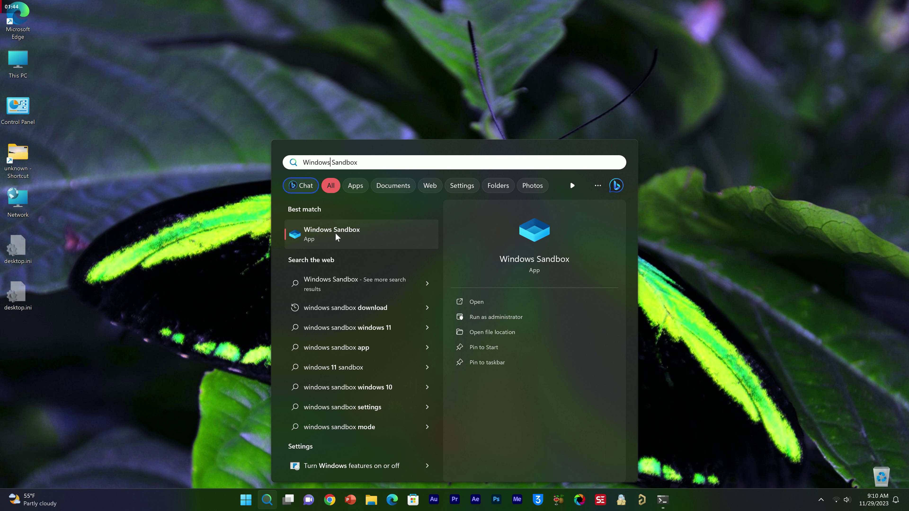
Step: Launch Windows Sandbox and open its File Explorer at This PC
left_click(335, 234)
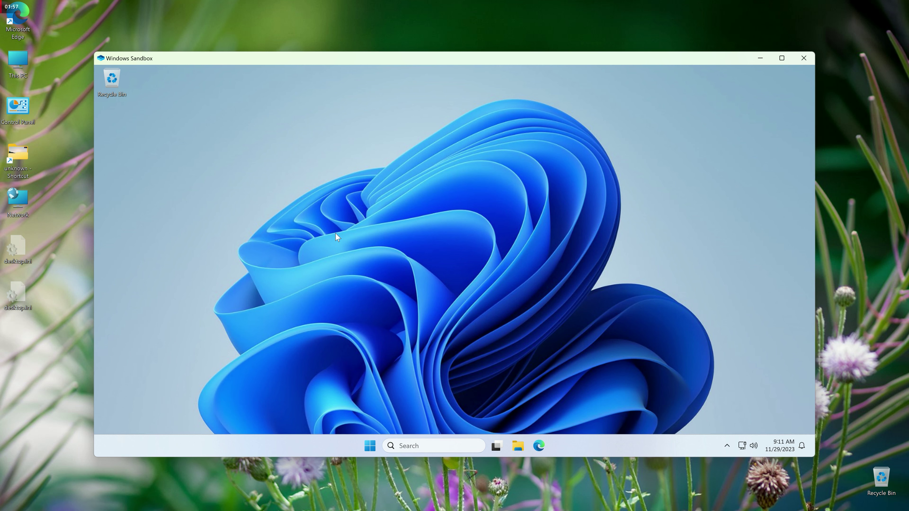
left_click(370, 446)
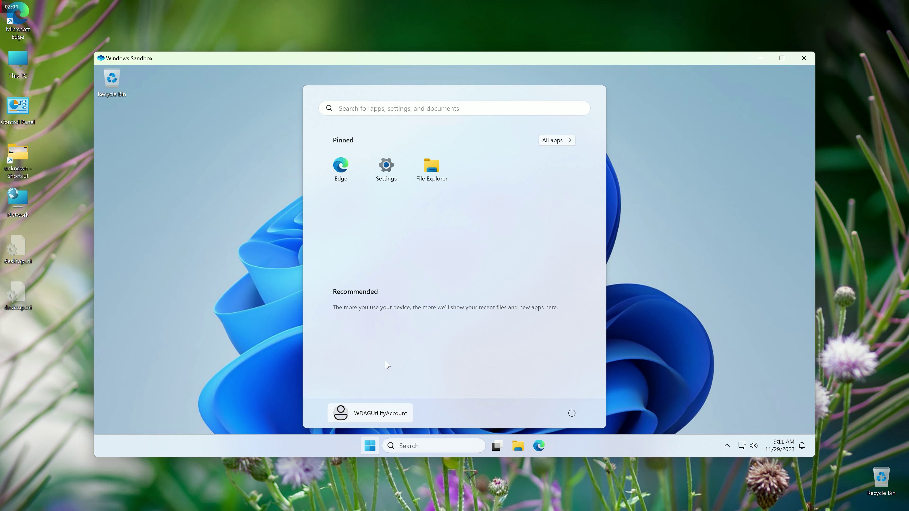
left_click(186, 238)
double_click(107, 90)
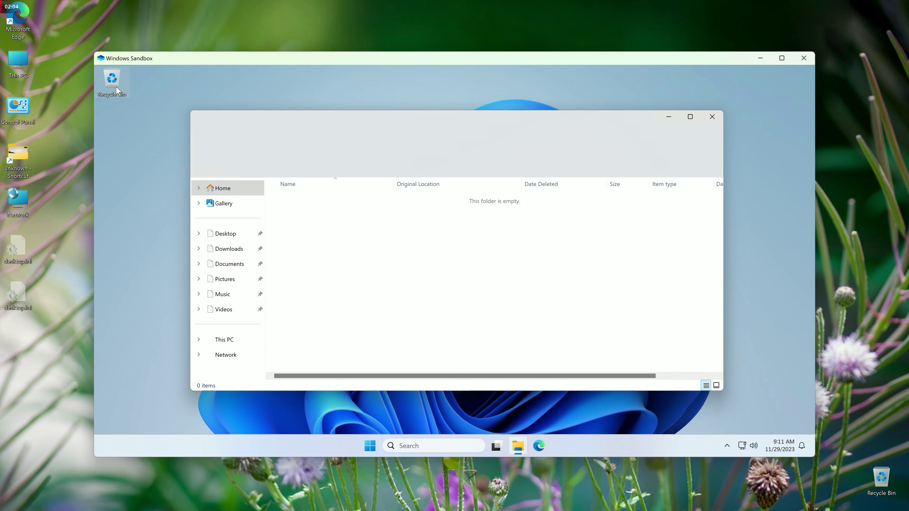
left_click(232, 338)
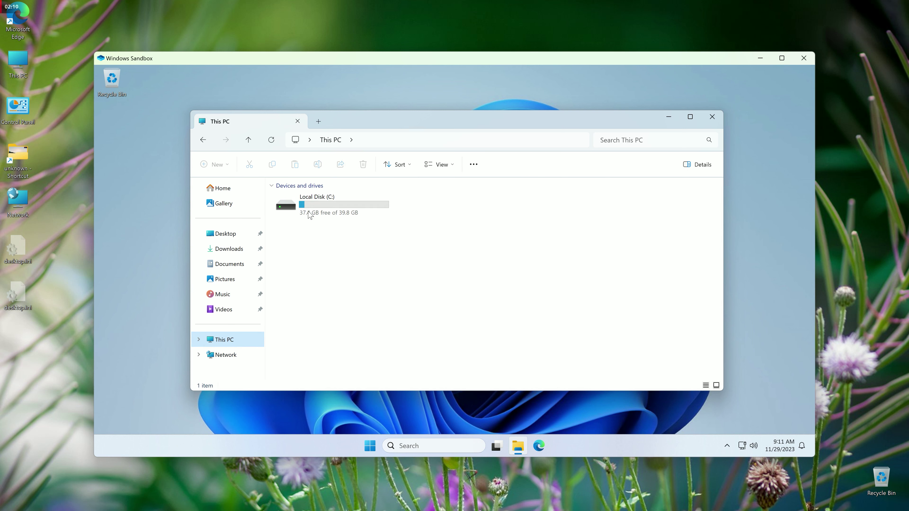
Step: Open the host's This PC and place it beside the narrowed Sandbox window
double_click(34, 75)
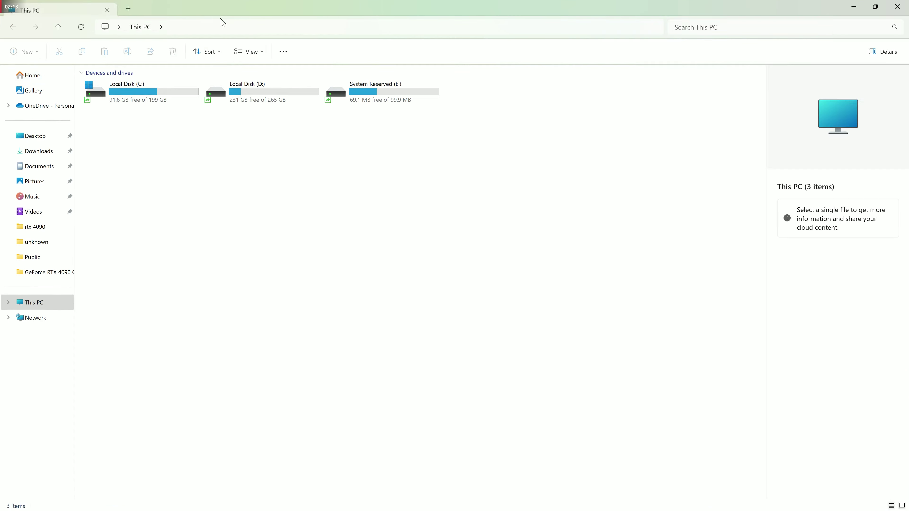
left_click_drag(219, 21, 722, 148)
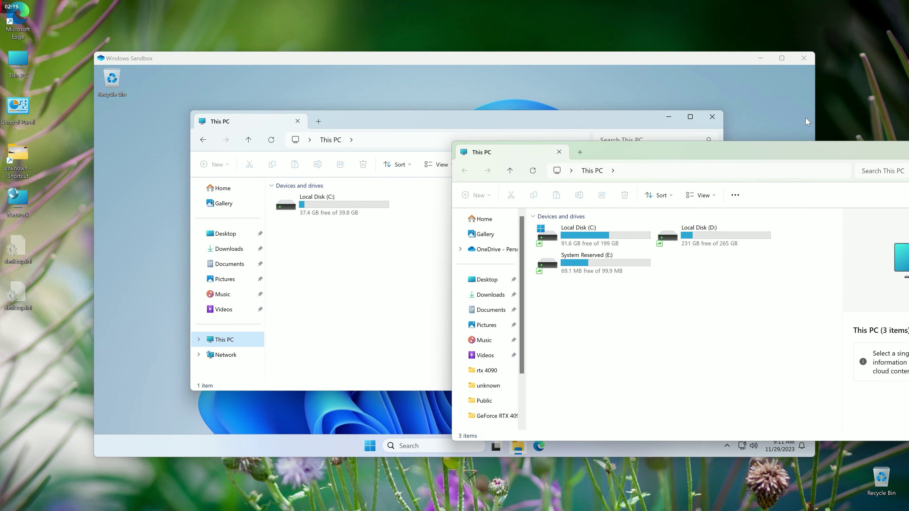
left_click(813, 102)
left_click_drag(813, 101, 495, 200)
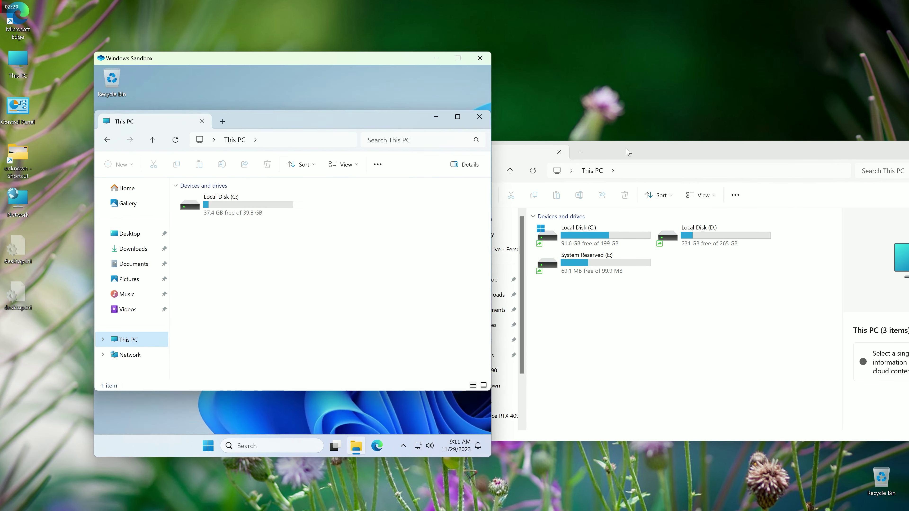
left_click_drag(630, 153, 674, 102)
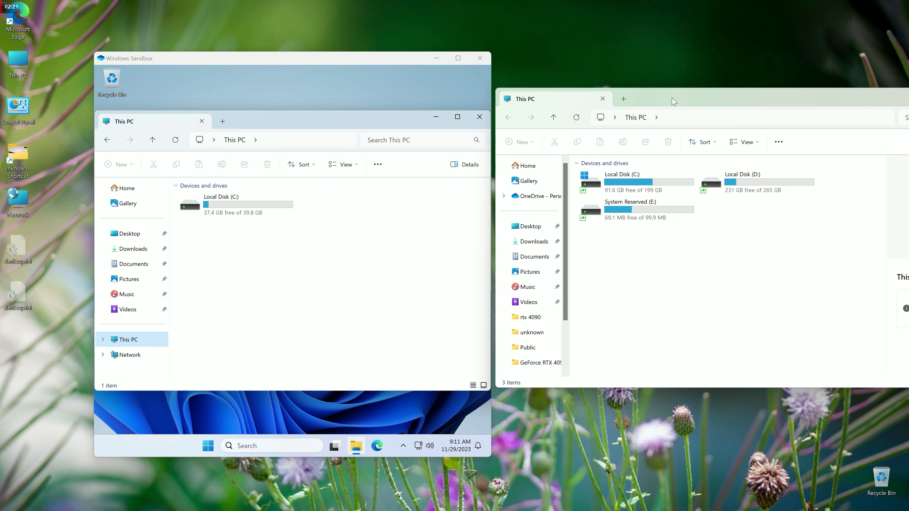